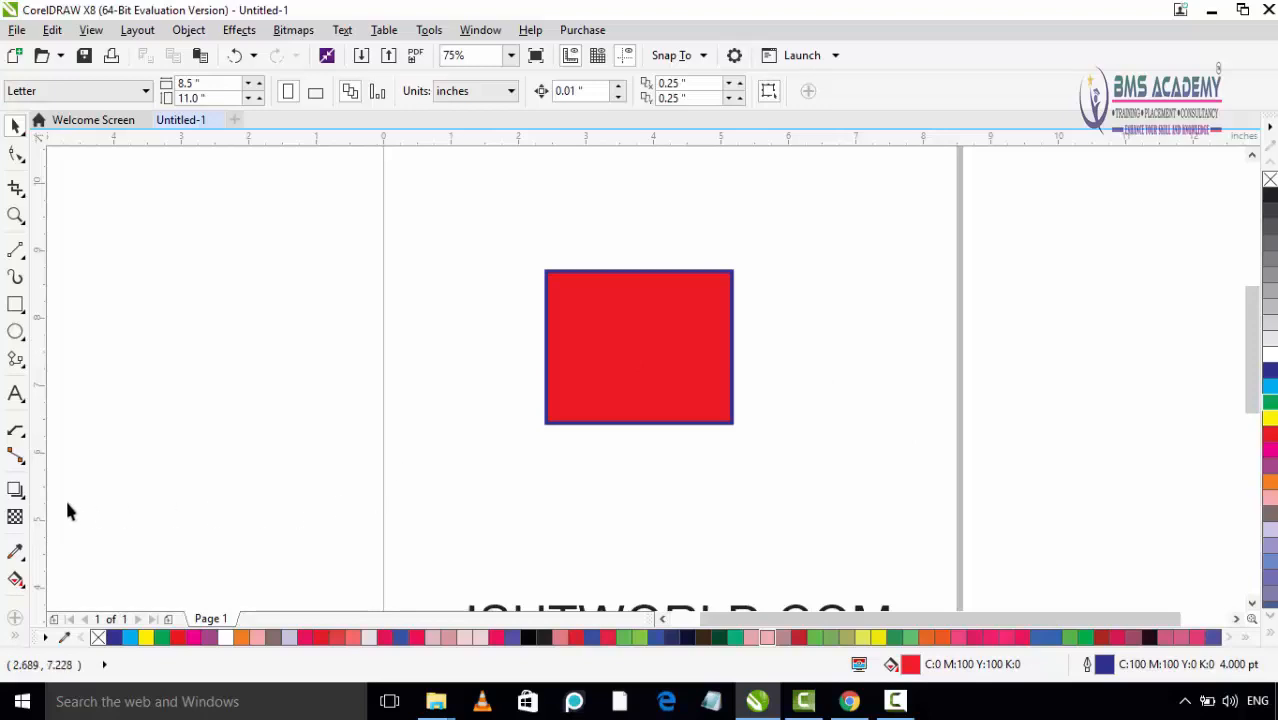
Step: Apply an inward contour to the red rectangle using the Contour tool
{"action": "left_click", "coordinate": [22, 497]}
{"action": "left_click", "coordinate": [24, 506]}
{"action": "left_click", "coordinate": [23, 495]}
{"action": "left_click", "coordinate": [24, 497]}
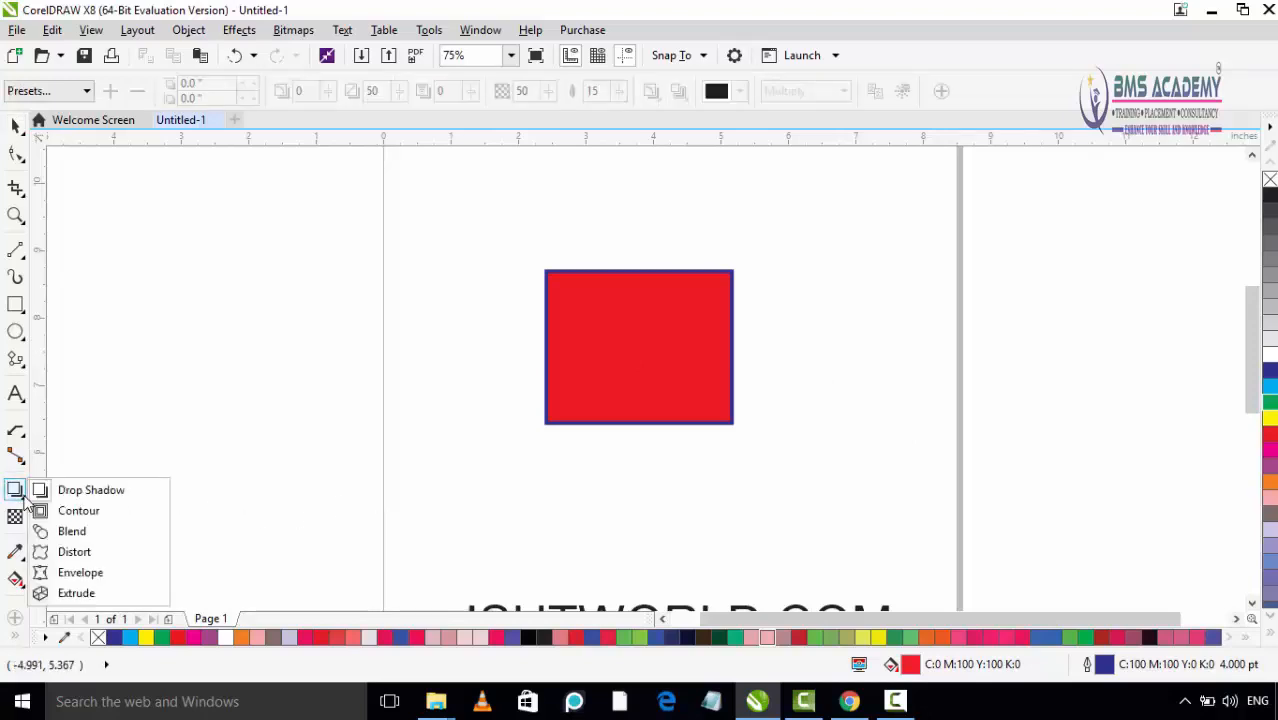
{"action": "left_click", "coordinate": [24, 497]}
{"action": "left_click", "coordinate": [23, 499]}
{"action": "left_click", "coordinate": [23, 499]}
{"action": "left_click", "coordinate": [22, 500]}
{"action": "left_click", "coordinate": [109, 521]}
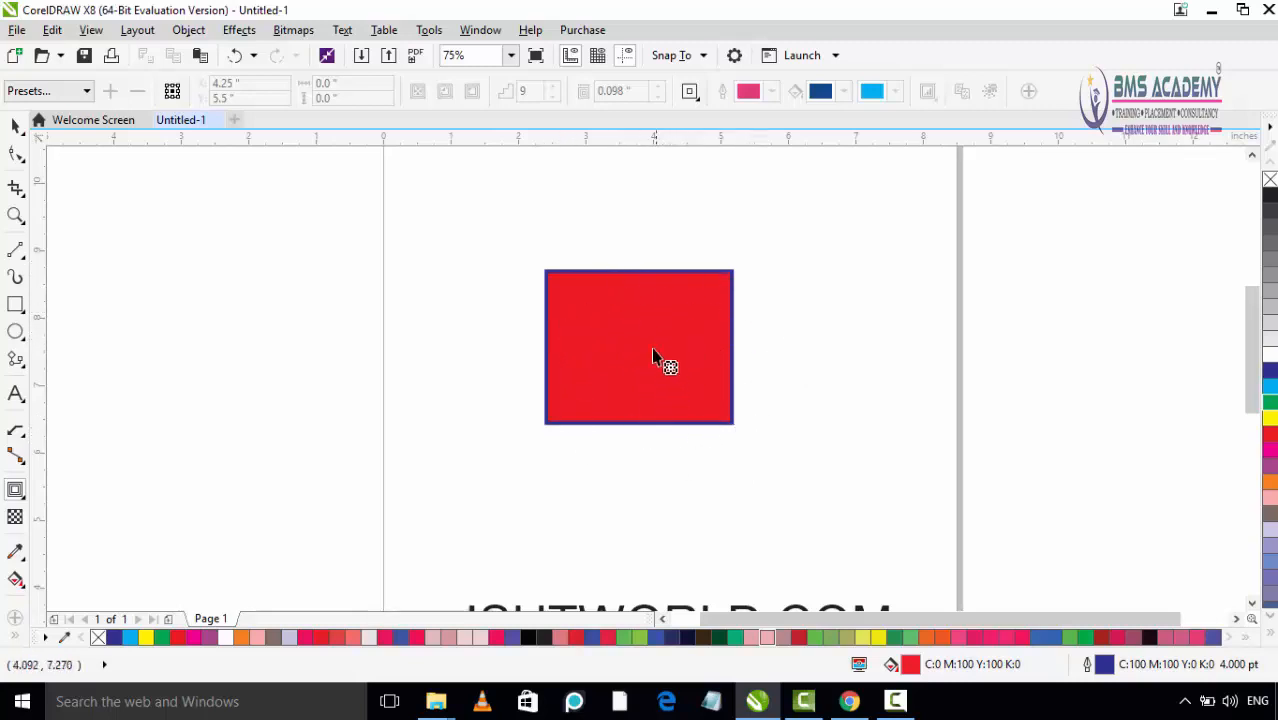
{"action": "left_click", "coordinate": [609, 332]}
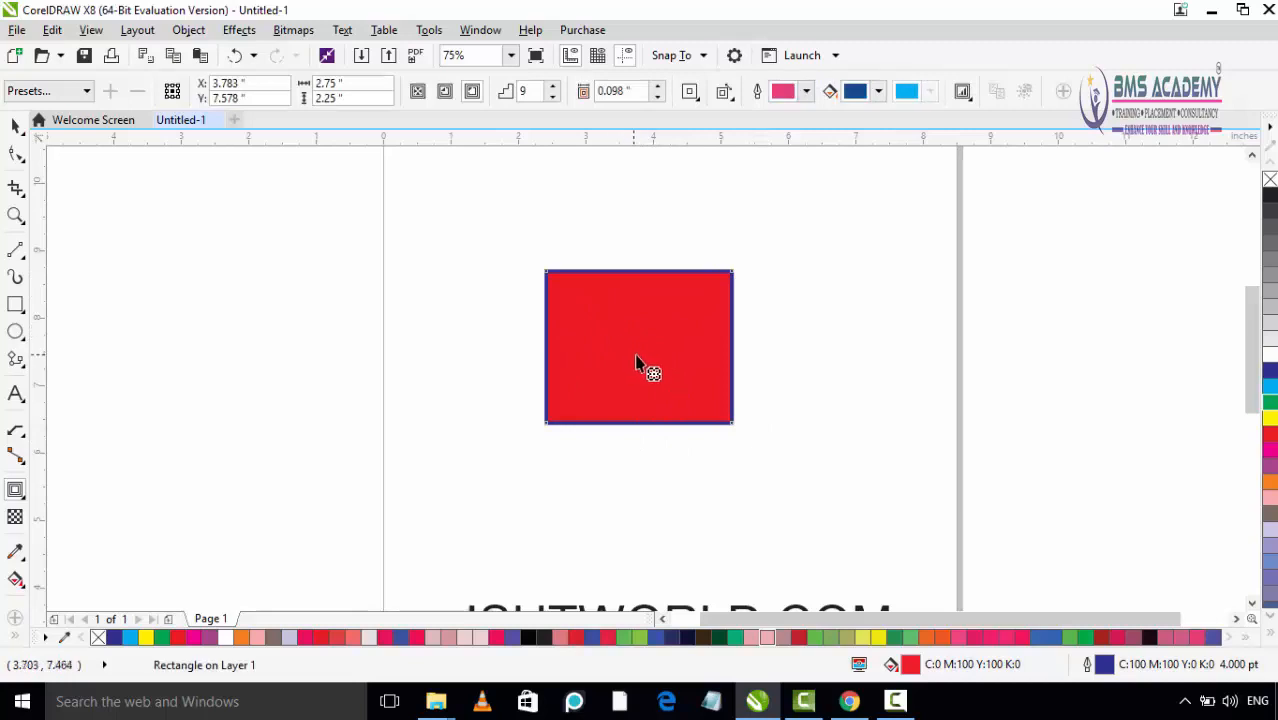
{"action": "left_click_drag", "start_coordinate": [651, 367], "coordinate": [648, 360]}
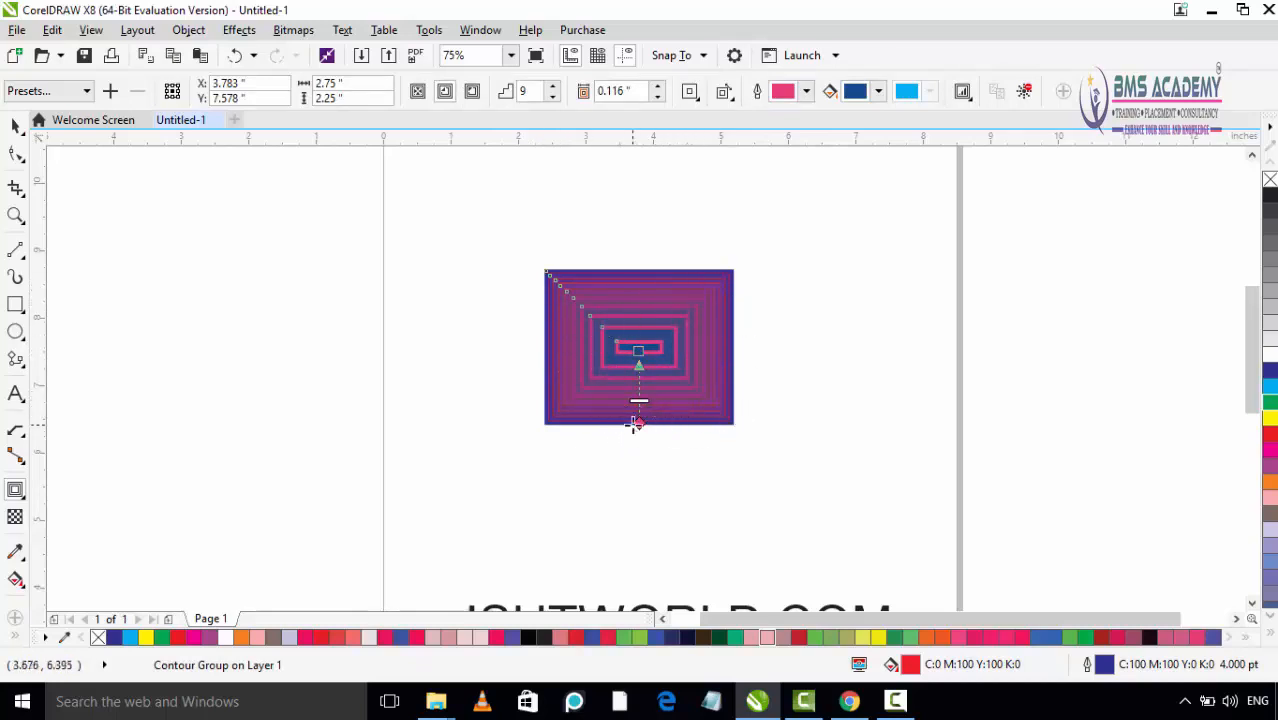
Step: Undo the last contour change and respace the inward contour to 6 steps with an offset of about 0.178 inch
{"action": "key", "text": "ctrl+z"}
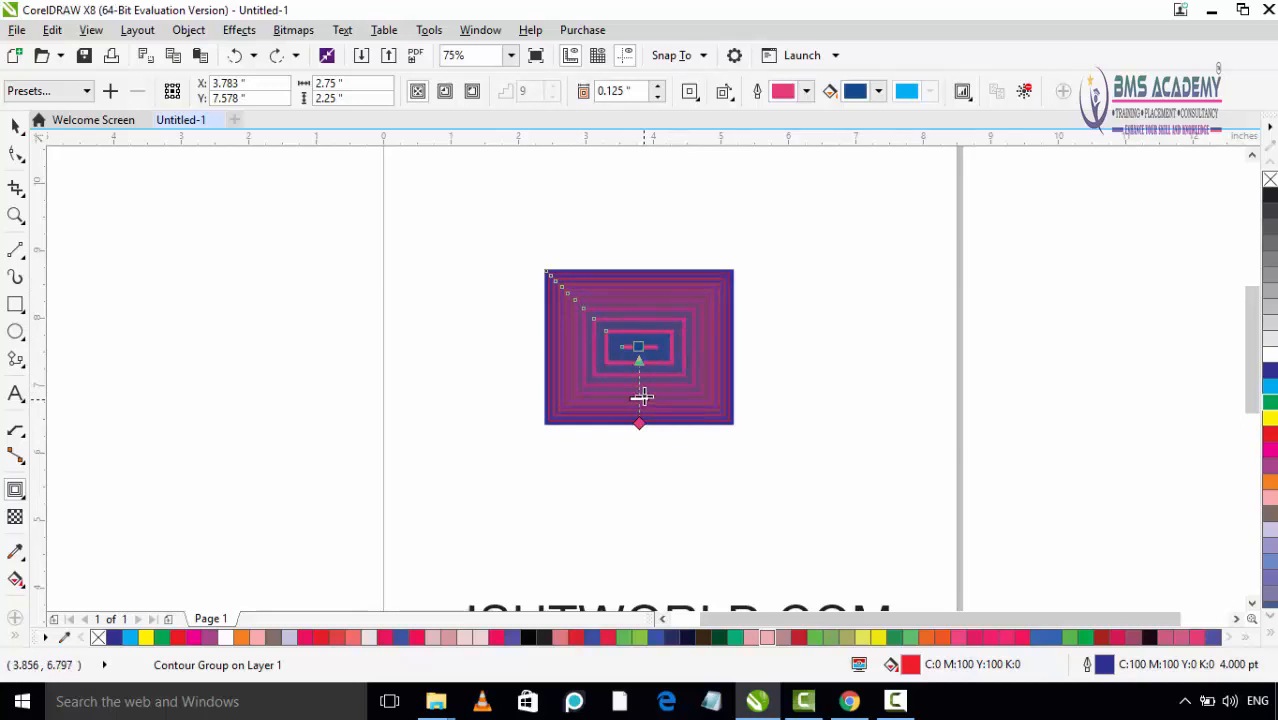
{"action": "mouse_move", "coordinate": [644, 398]}
{"action": "left_mouse_down"}
{"action": "mouse_move", "coordinate": [644, 376]}
{"action": "mouse_move", "coordinate": [642, 414]}
{"action": "left_mouse_up"}
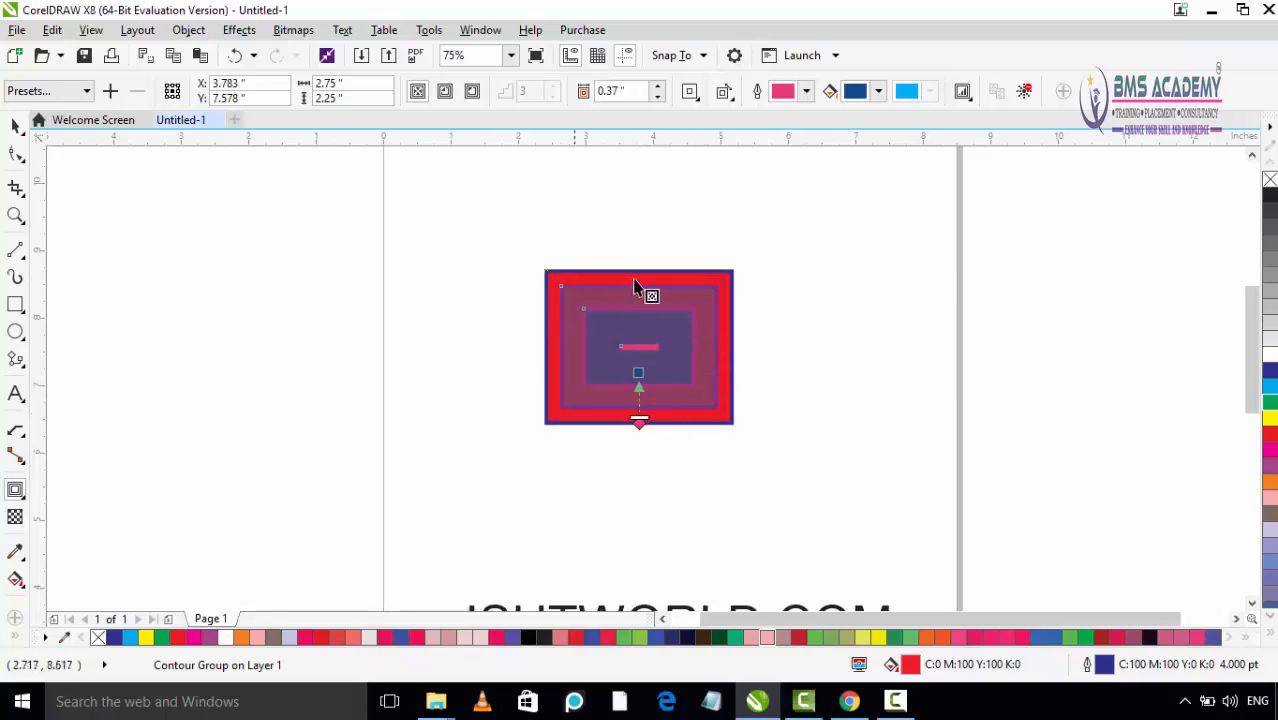
{"action": "left_click_drag", "start_coordinate": [642, 423], "coordinate": [644, 400]}
{"action": "left_click", "coordinate": [638, 322]}
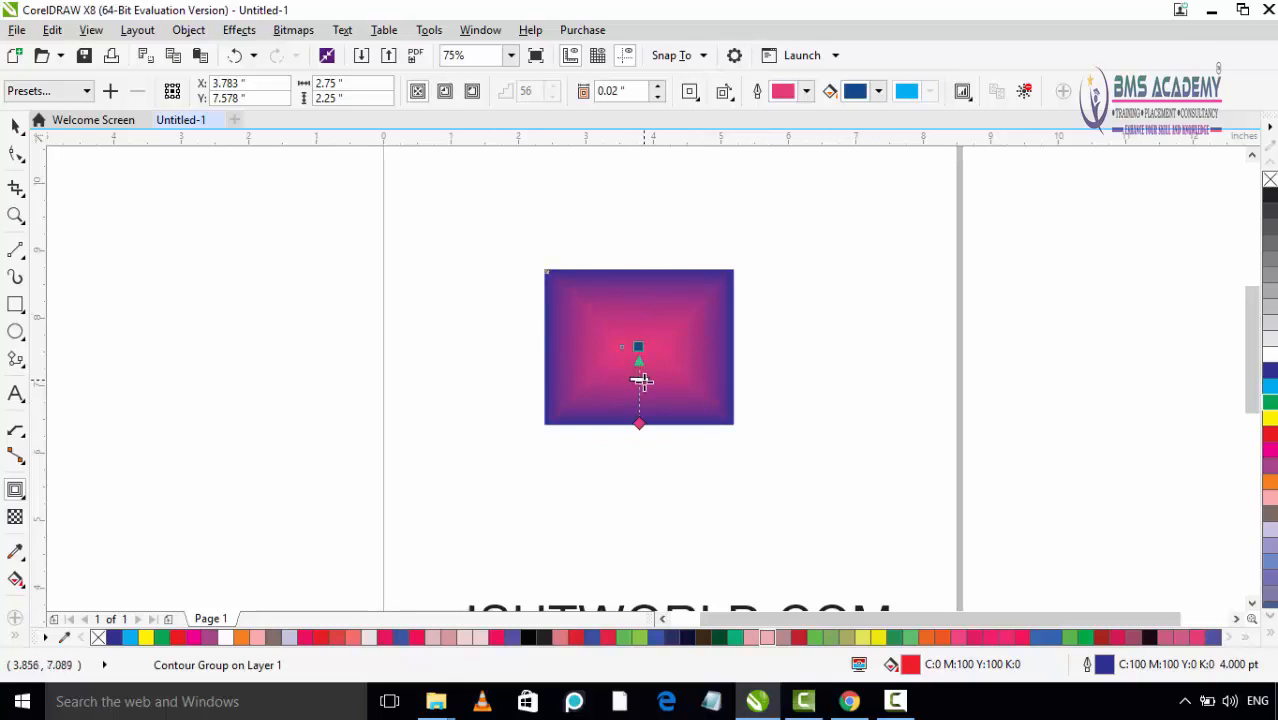
{"action": "left_click_drag", "start_coordinate": [641, 380], "coordinate": [642, 403]}
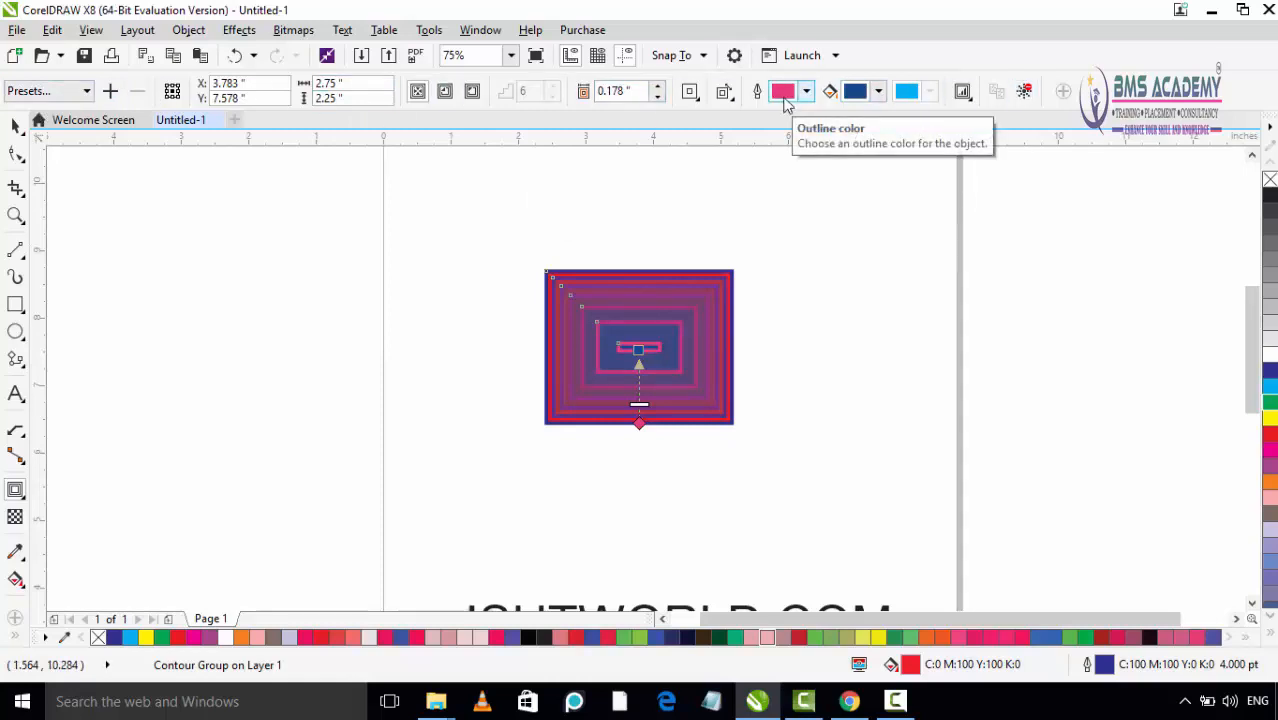
Step: Try the Flow Inward contour preset on the rectangle, finishing with the Flow Outward preset
{"action": "left_click", "coordinate": [84, 93]}
{"action": "left_click", "coordinate": [84, 93]}
{"action": "left_click", "coordinate": [85, 93]}
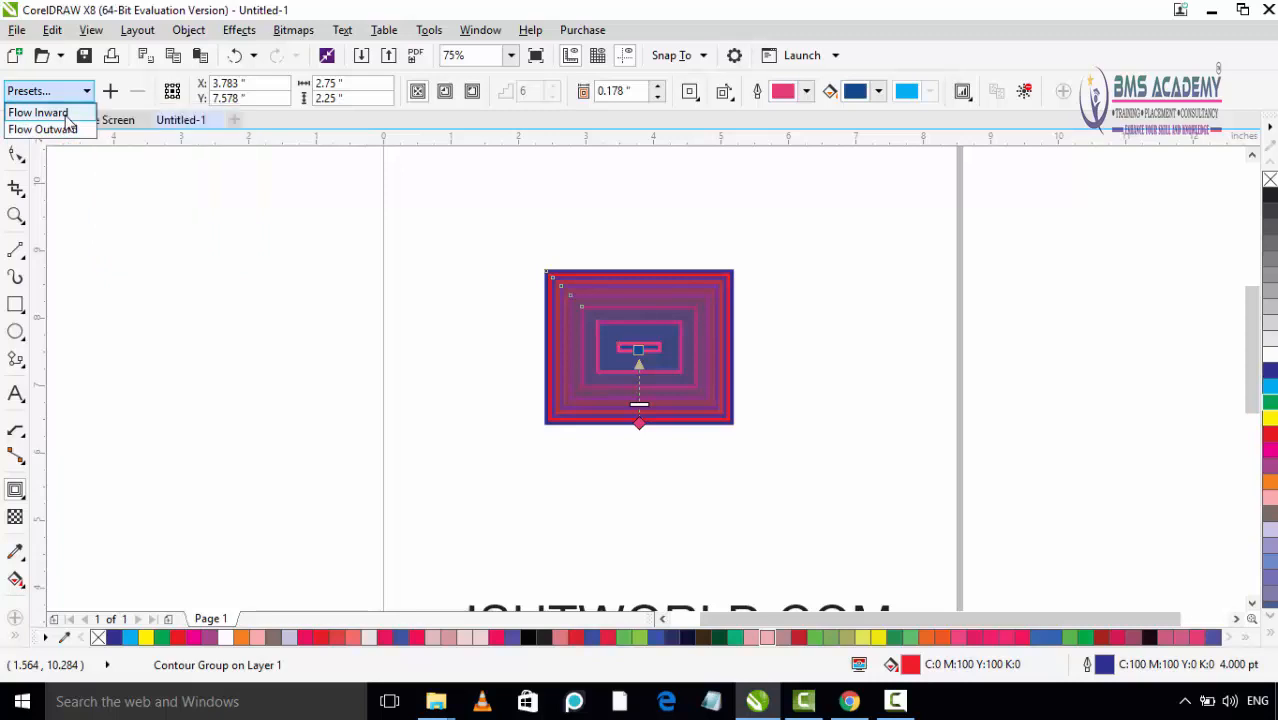
{"action": "left_click", "coordinate": [67, 130]}
{"action": "left_click", "coordinate": [70, 93]}
{"action": "left_click", "coordinate": [69, 112]}
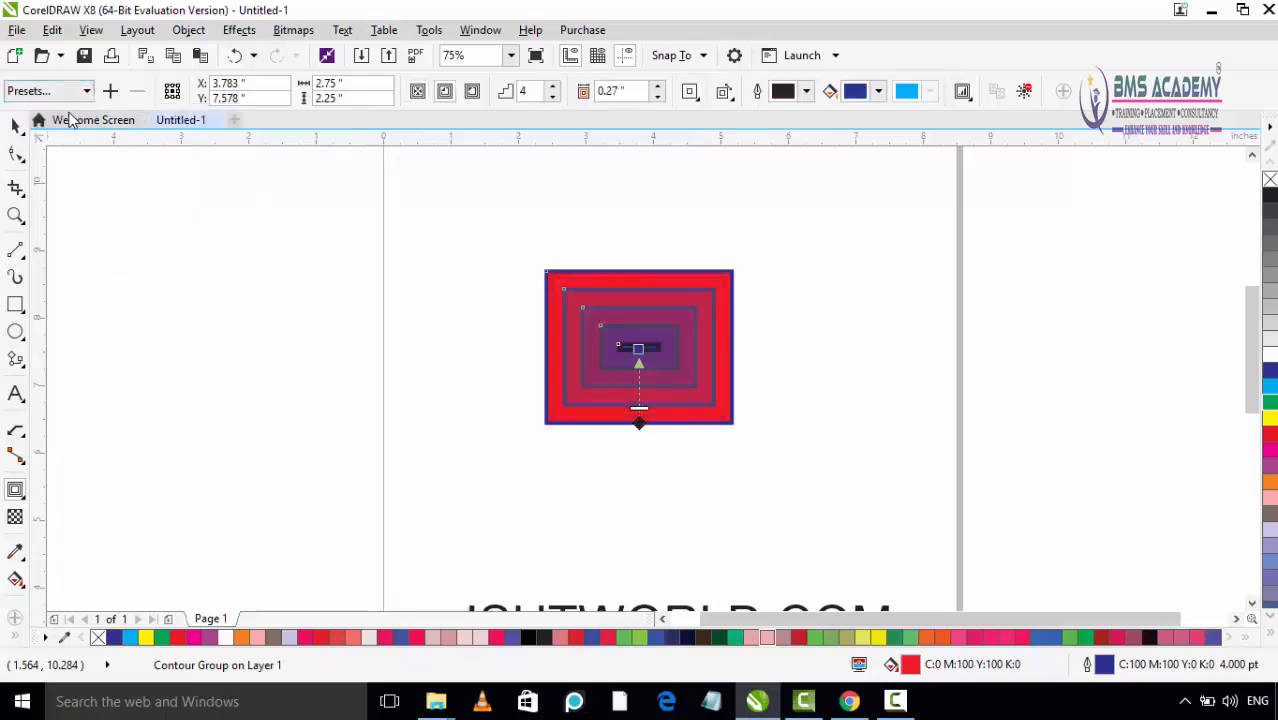
{"action": "left_click", "coordinate": [70, 94]}
{"action": "left_click", "coordinate": [70, 130]}
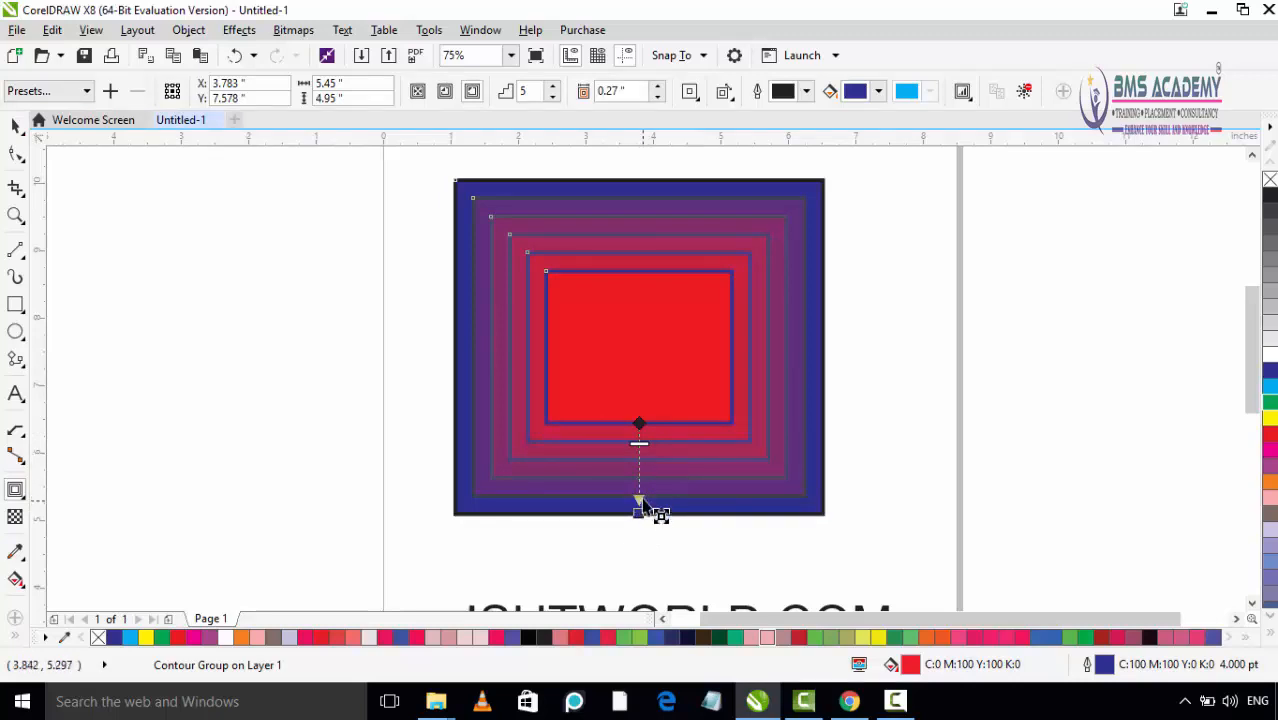
Step: Apply the Flow Inward preset to the rectangle's contour
{"action": "left_click", "coordinate": [74, 98]}
{"action": "left_click", "coordinate": [74, 98]}
{"action": "left_click", "coordinate": [77, 95]}
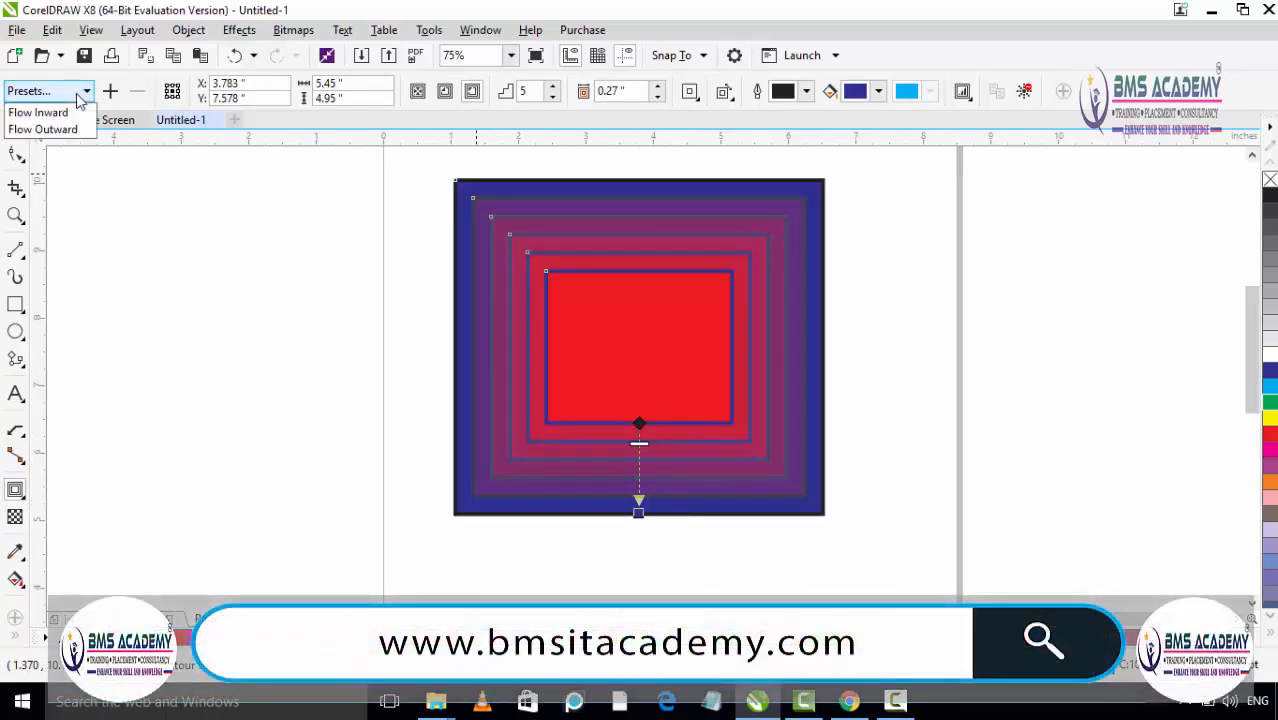
{"action": "left_click", "coordinate": [80, 97]}
{"action": "left_click", "coordinate": [80, 95]}
{"action": "left_click", "coordinate": [75, 113]}
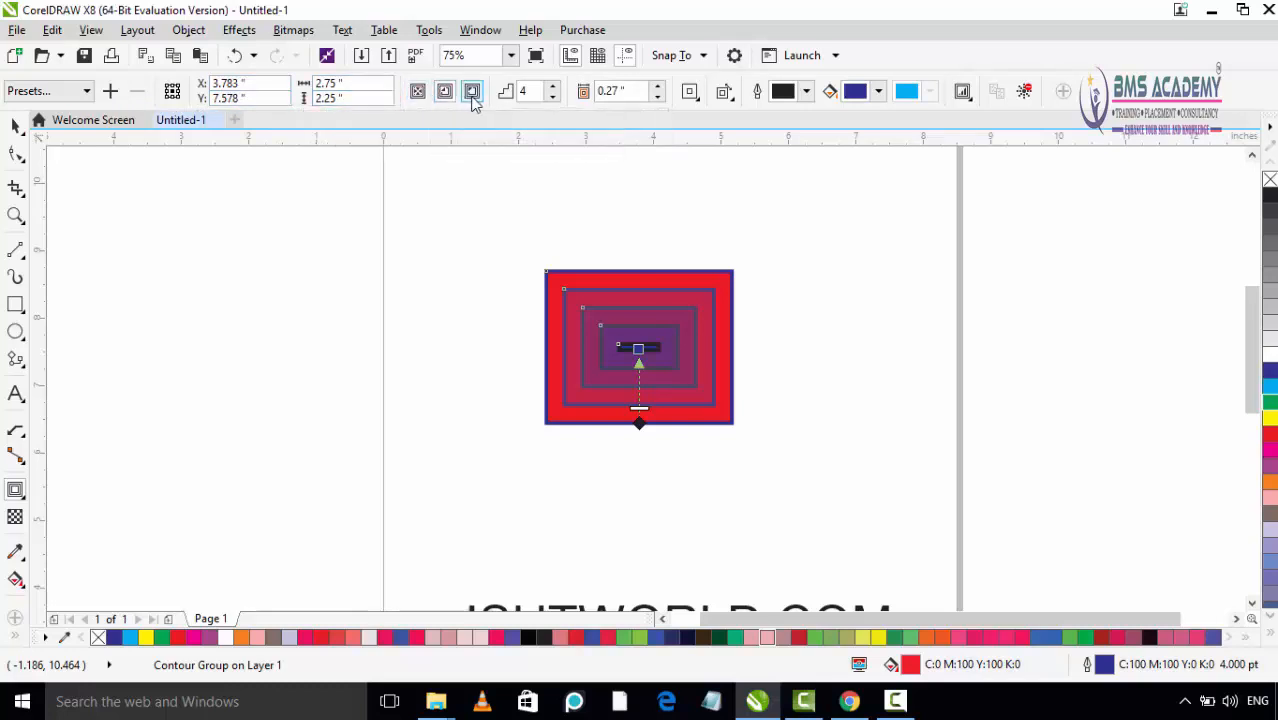
Step: Try a To Center contour with about 0.244 inch offset, followed by an Inside contour of 14 steps with about 0.065 inch offset
{"action": "left_click", "coordinate": [418, 92]}
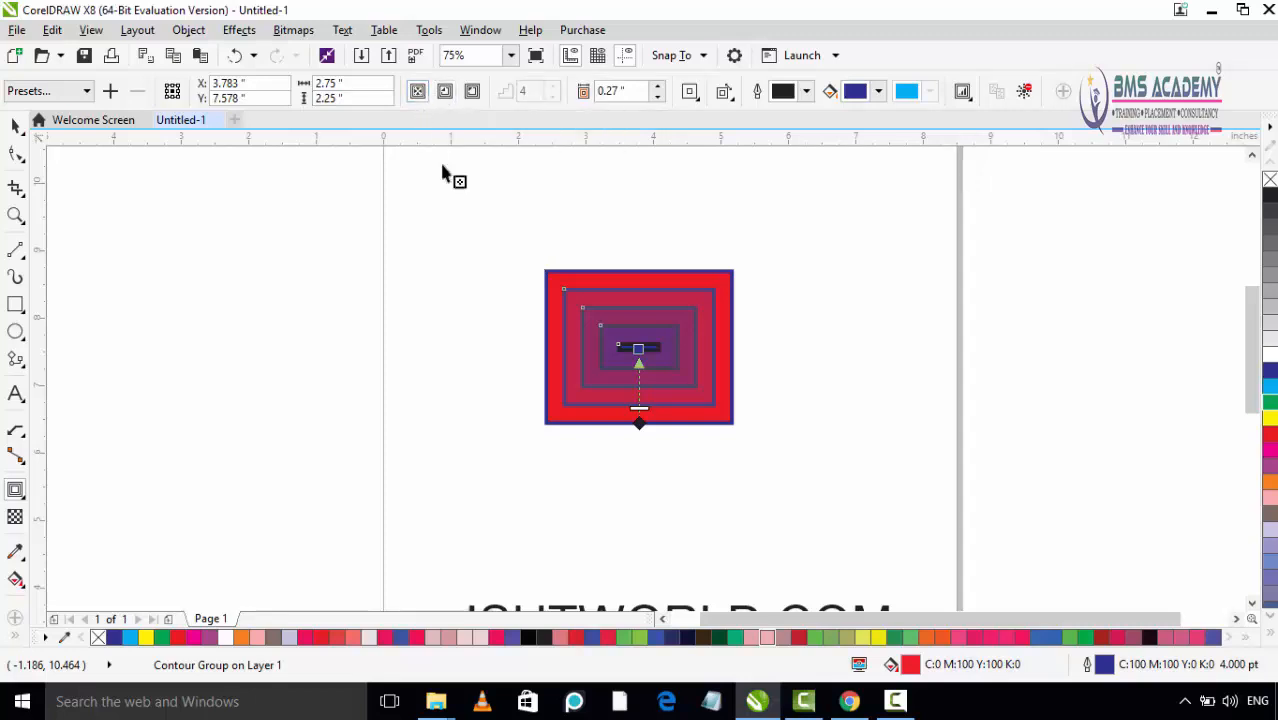
{"action": "mouse_move", "coordinate": [640, 420]}
{"action": "left_mouse_down"}
{"action": "mouse_move", "coordinate": [639, 385]}
{"action": "mouse_move", "coordinate": [639, 410]}
{"action": "left_mouse_up"}
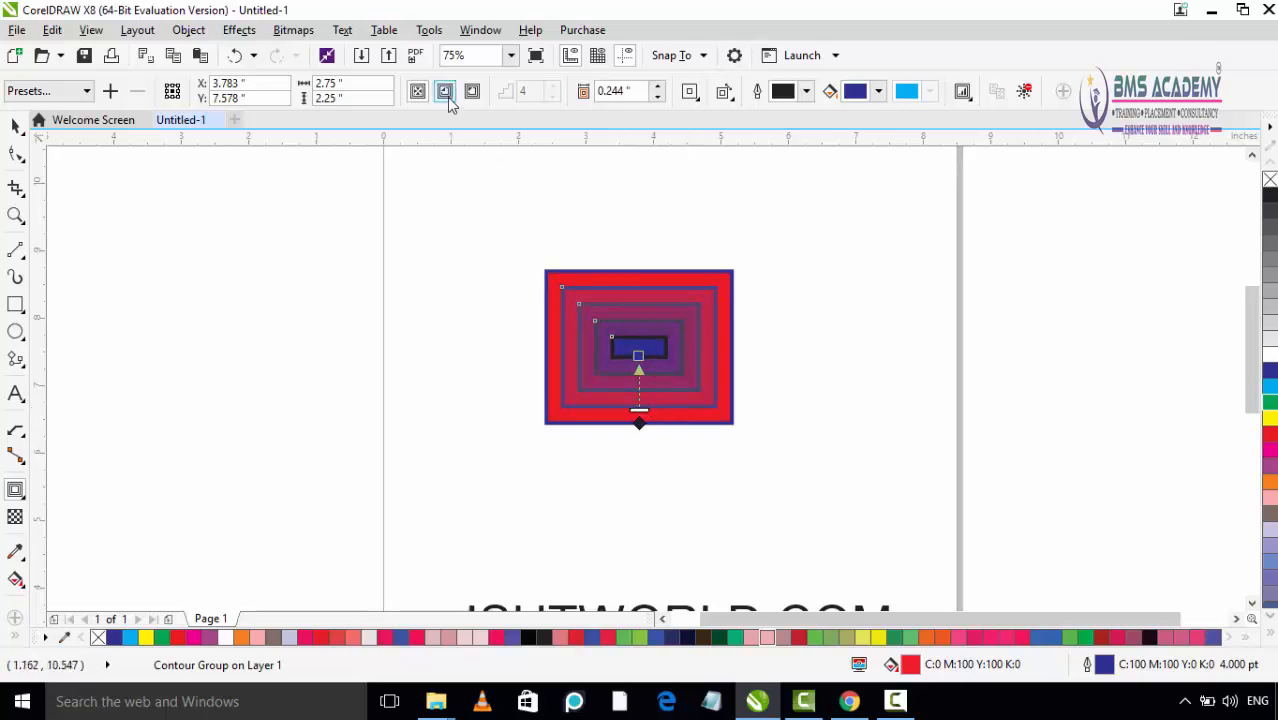
{"action": "left_click", "coordinate": [446, 97]}
{"action": "mouse_move", "coordinate": [639, 411]}
{"action": "left_mouse_down"}
{"action": "mouse_move", "coordinate": [641, 373]}
{"action": "mouse_move", "coordinate": [639, 399]}
{"action": "left_mouse_up"}
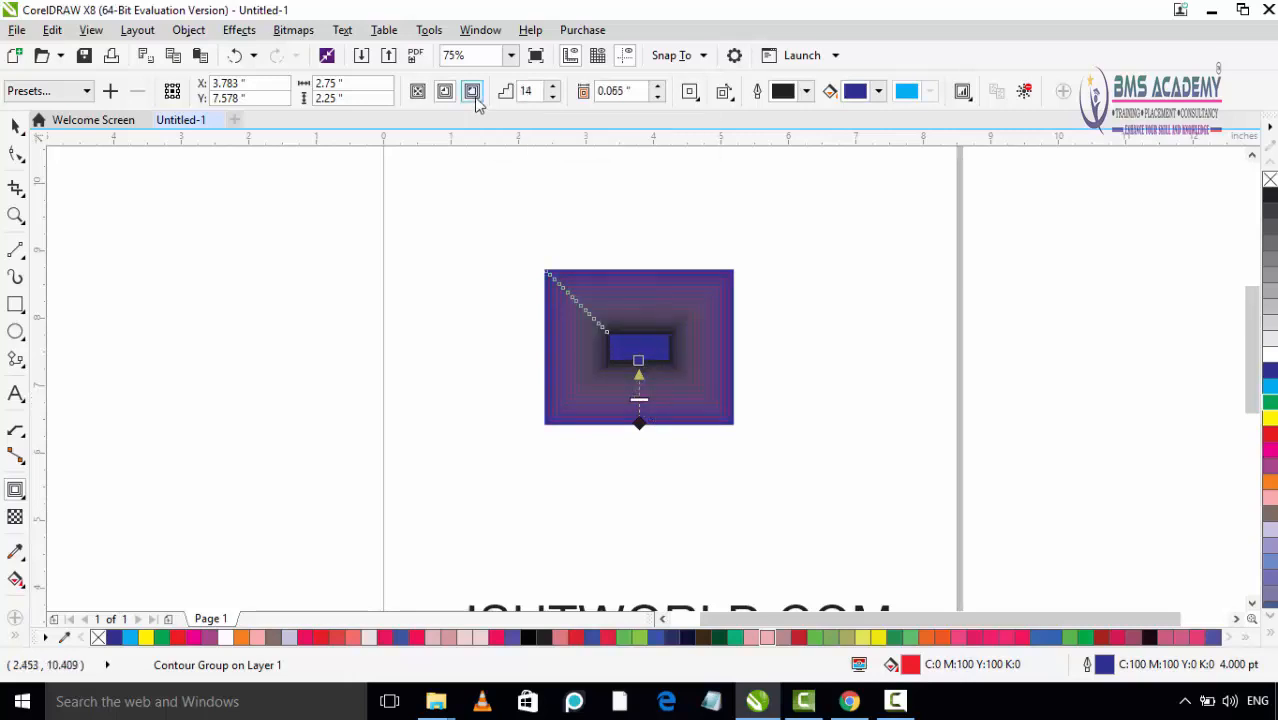
Step: Switch the rectangle to an Outside contour with 9 steps and an offset of about 0.094 inch
{"action": "left_click", "coordinate": [472, 91]}
{"action": "mouse_move", "coordinate": [640, 445]}
{"action": "left_mouse_down"}
{"action": "mouse_move", "coordinate": [643, 472]}
{"action": "mouse_move", "coordinate": [644, 439]}
{"action": "mouse_move", "coordinate": [644, 460]}
{"action": "left_mouse_up"}
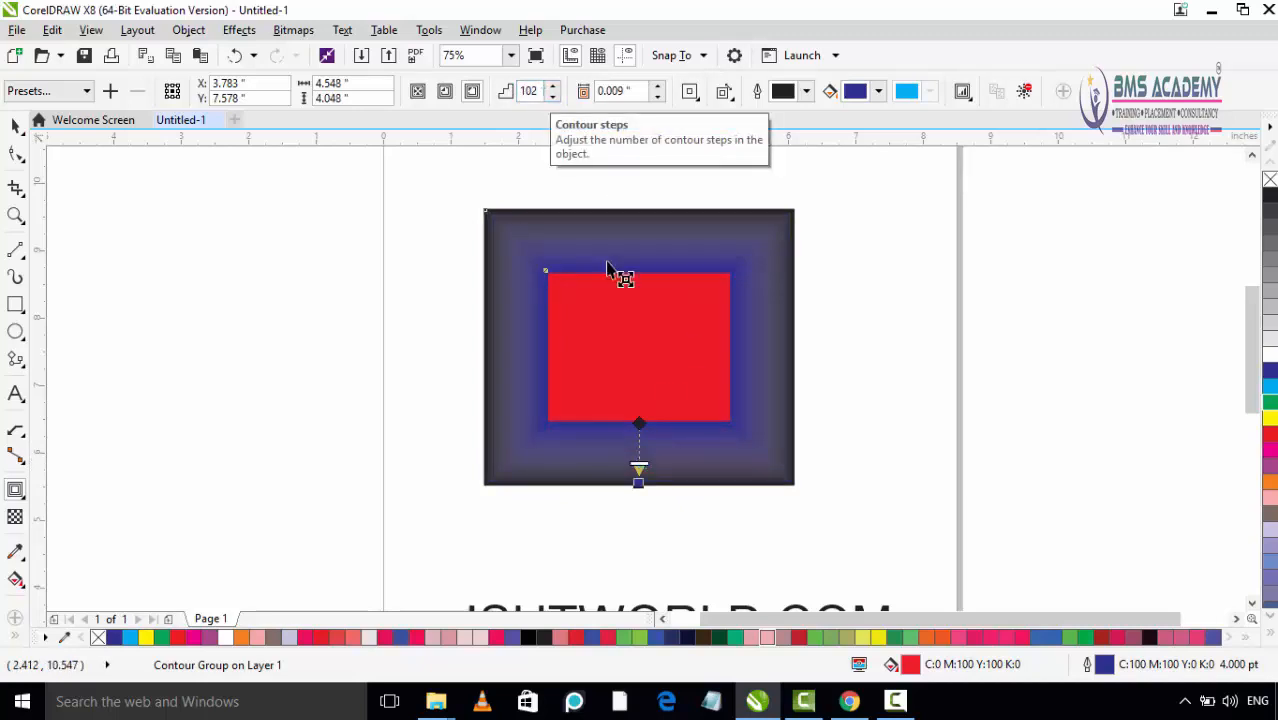
{"action": "left_click_drag", "start_coordinate": [645, 465], "coordinate": [642, 434]}
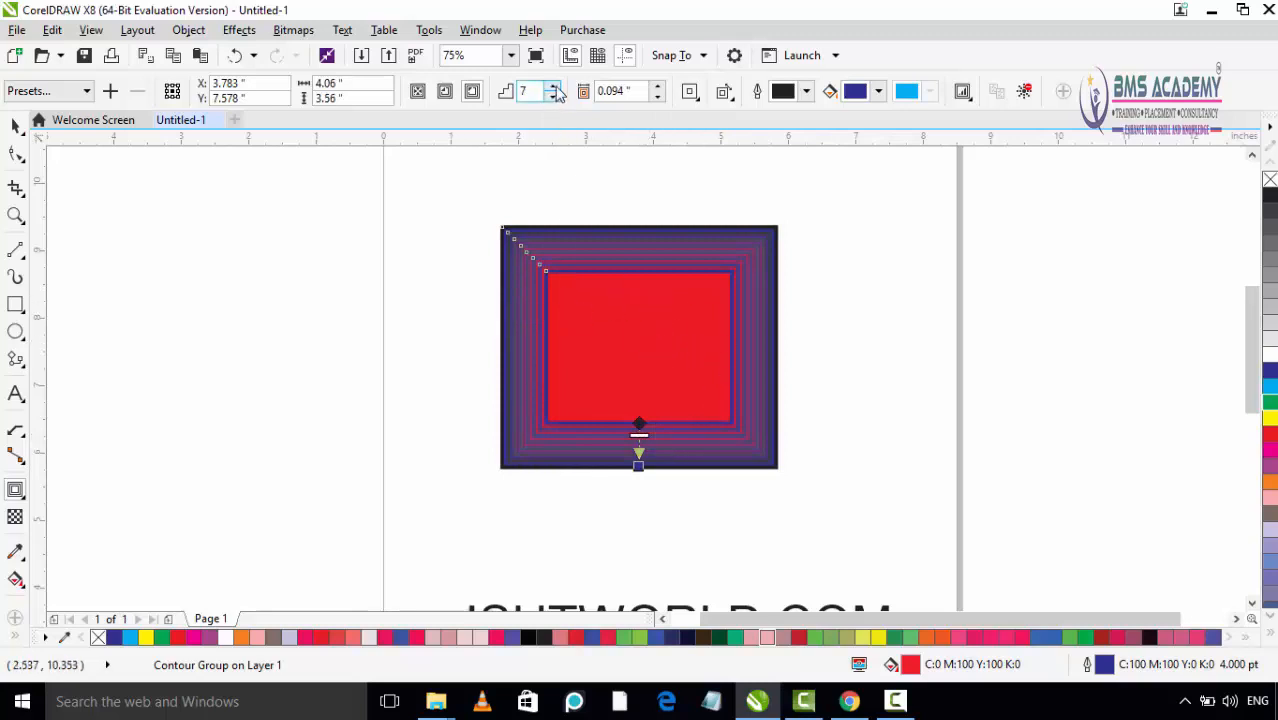
{"action": "left_click_drag", "start_coordinate": [556, 87], "coordinate": [553, 97]}
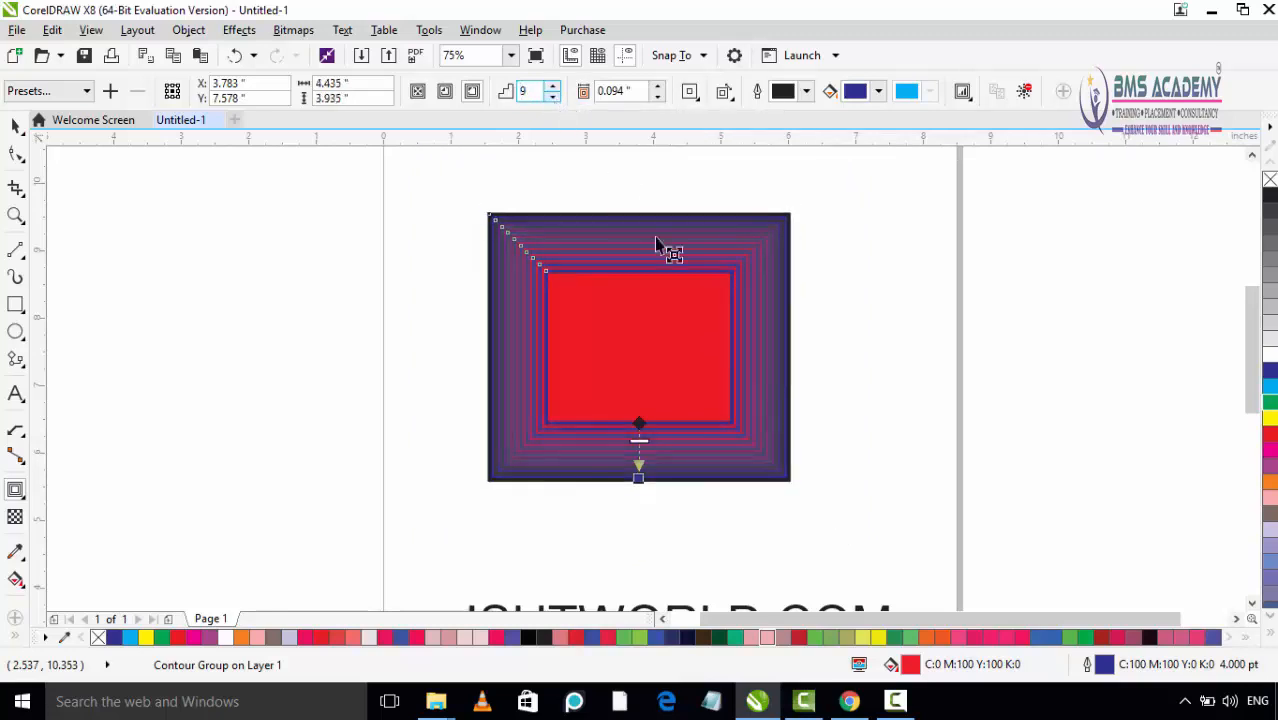
Step: Respace the outside contour on the canvas to 6 steps with an offset of about 0.123 inch
{"action": "left_click_drag", "start_coordinate": [641, 445], "coordinate": [641, 446]}
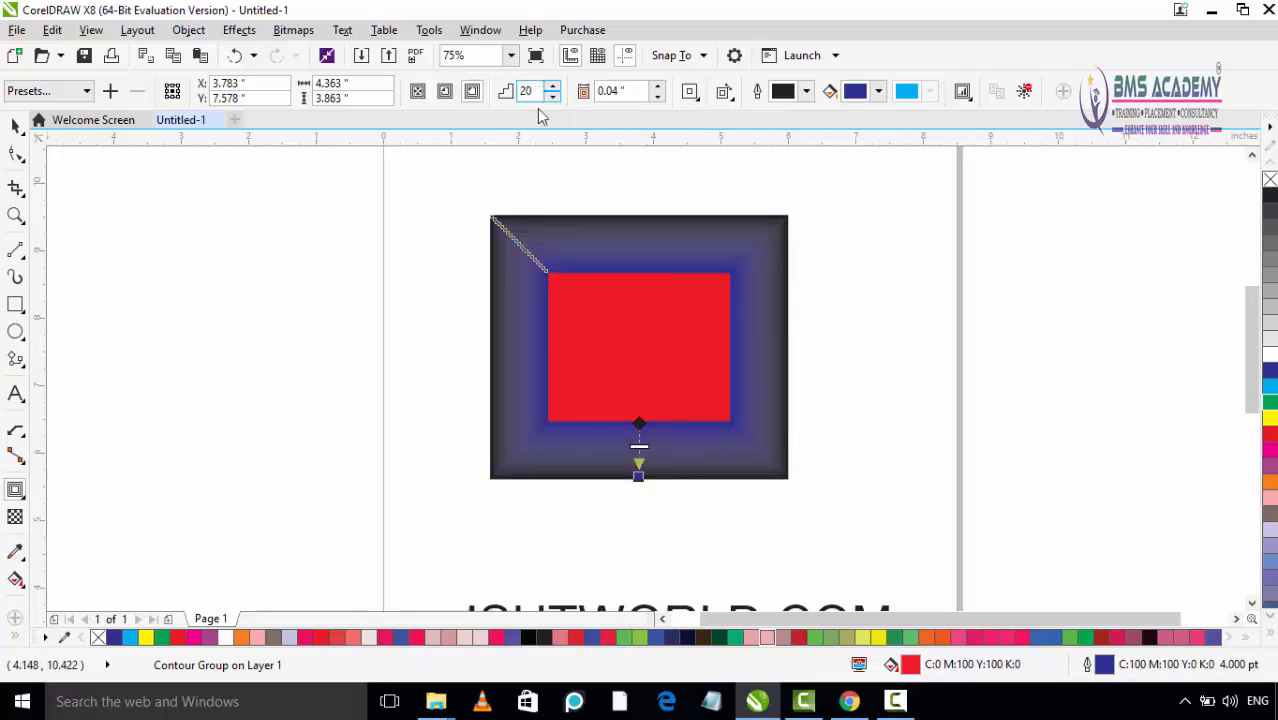
{"action": "left_click_drag", "start_coordinate": [639, 447], "coordinate": [641, 450]}
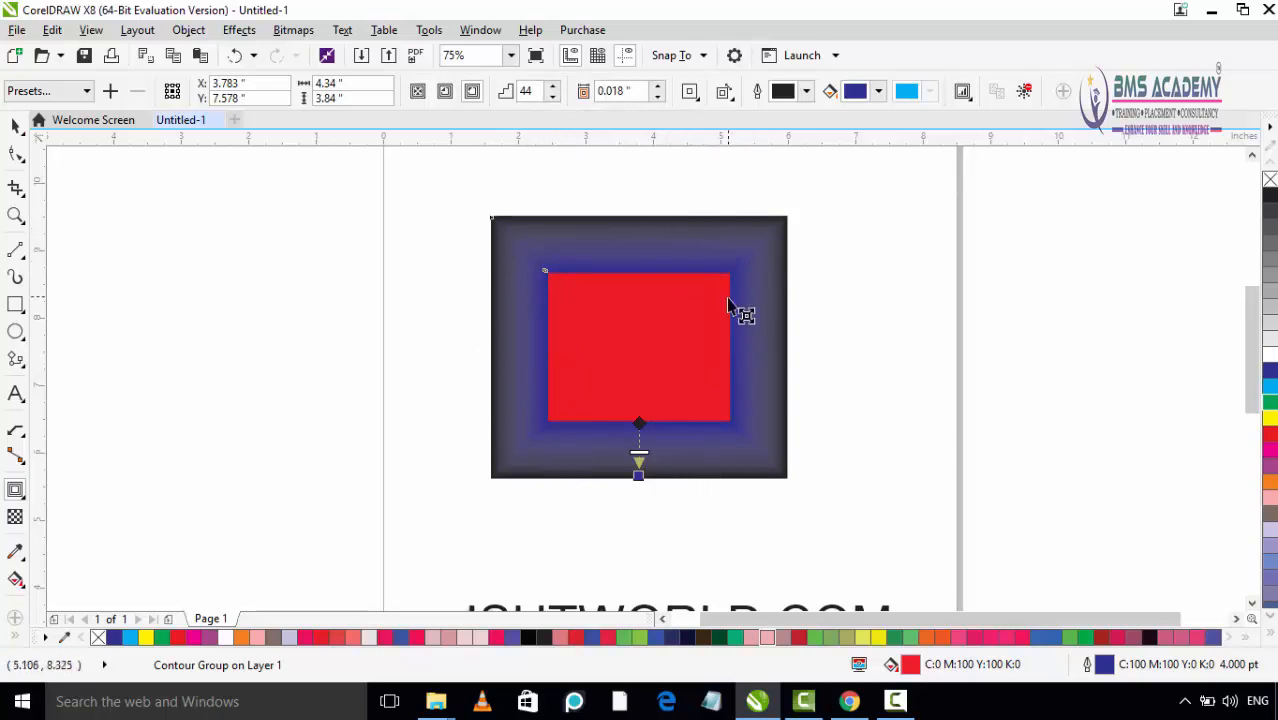
{"action": "left_click_drag", "start_coordinate": [640, 455], "coordinate": [641, 436]}
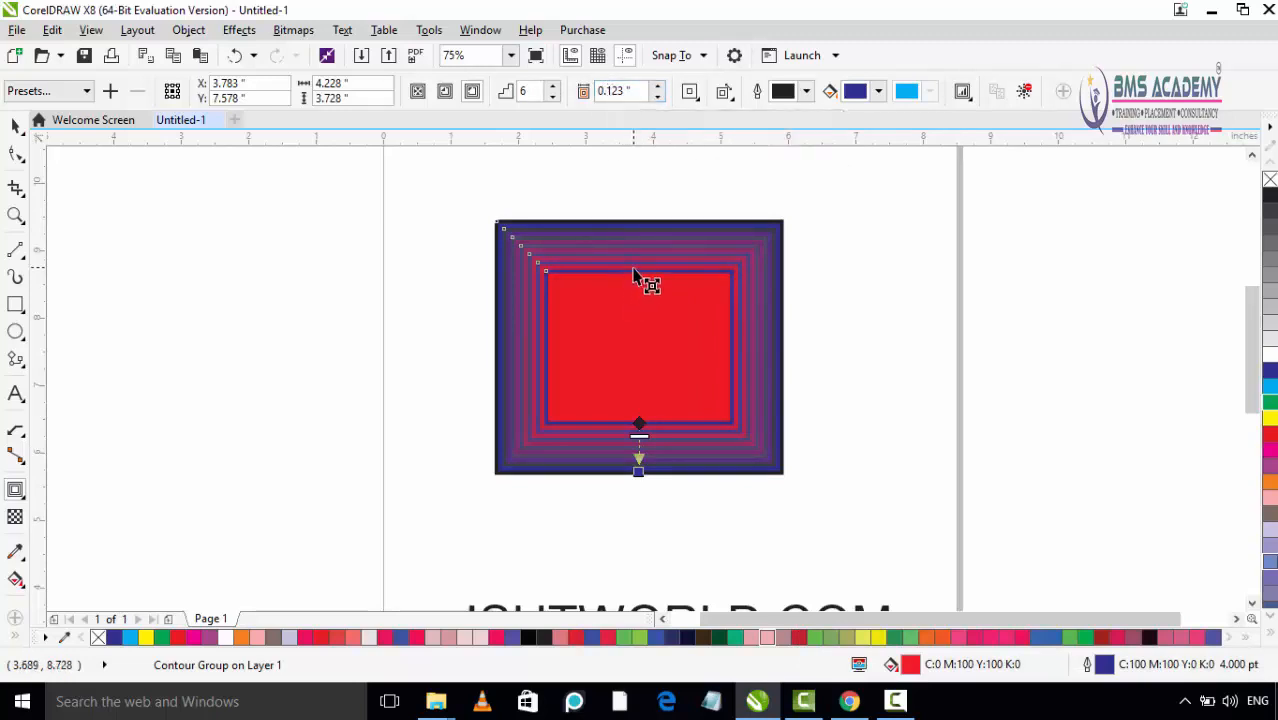
Step: Increase the contour offset to 0.403 inch
{"action": "left_click", "coordinate": [658, 87]}
{"action": "left_click", "coordinate": [658, 87]}
{"action": "left_click", "coordinate": [658, 87]}
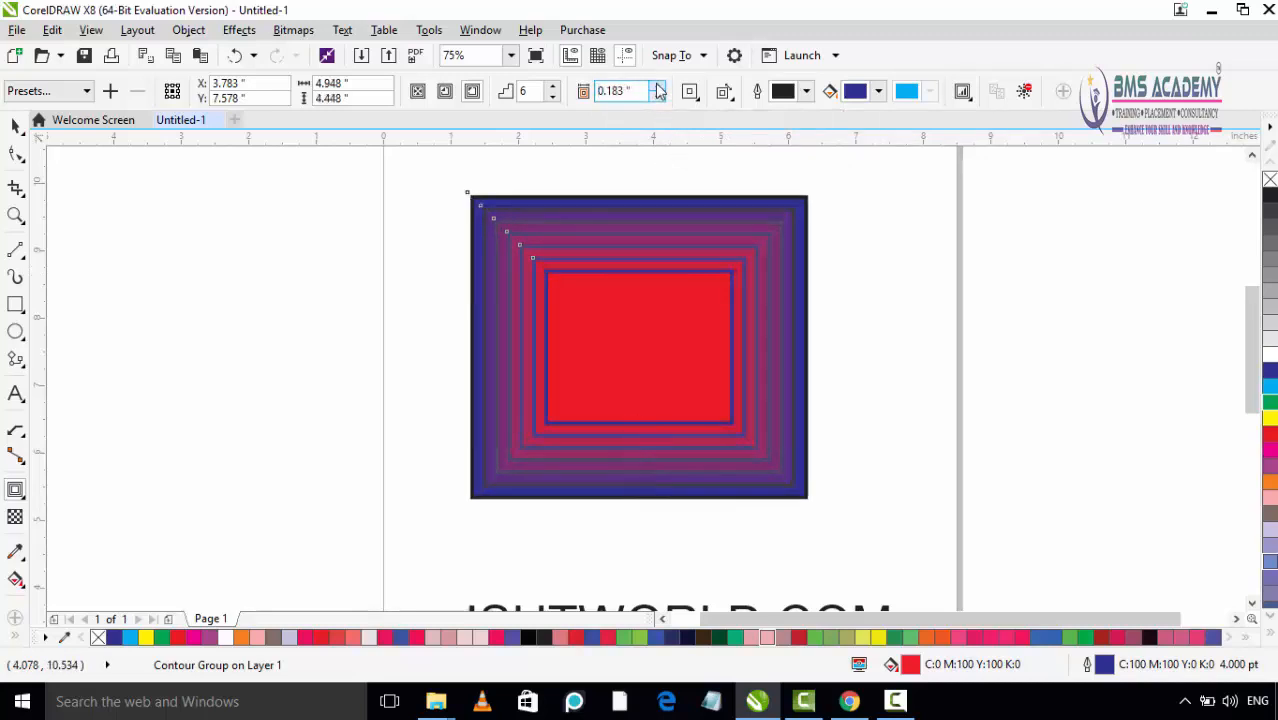
{"action": "left_click", "coordinate": [658, 87]}
{"action": "left_click", "coordinate": [658, 87]}
{"action": "left_click", "coordinate": [658, 88]}
{"action": "left_click", "coordinate": [658, 88]}
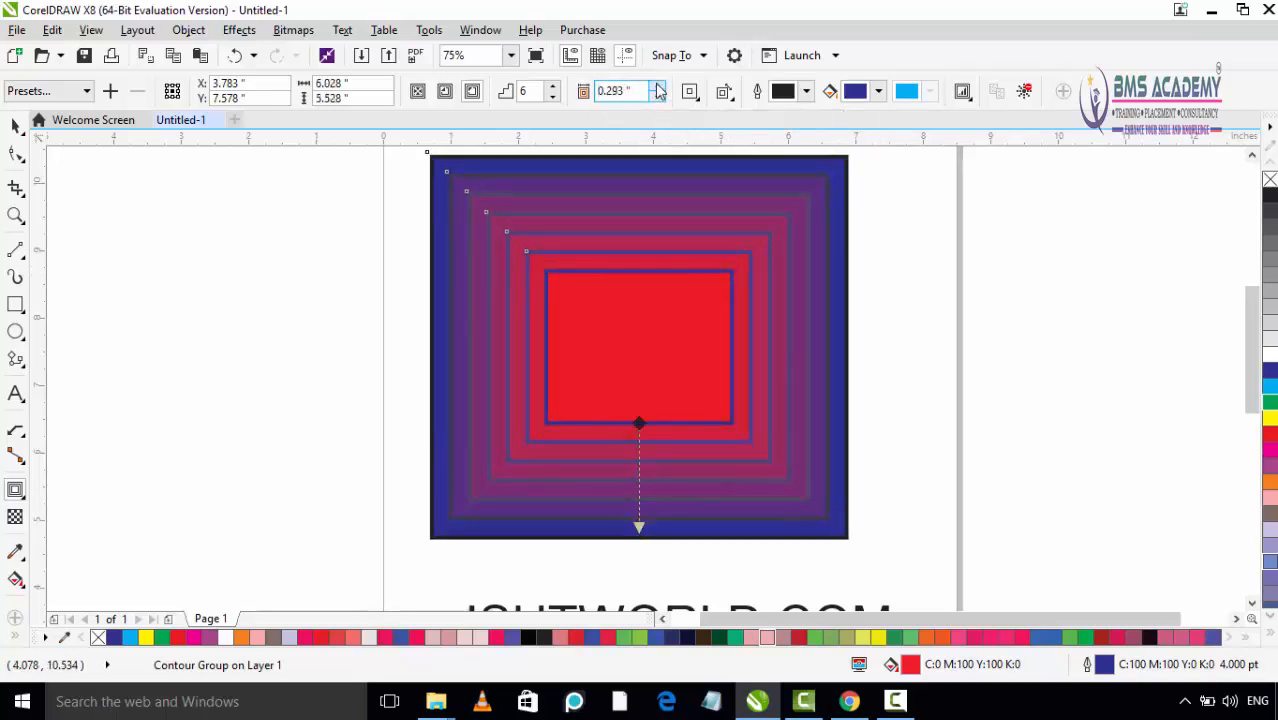
{"action": "left_click", "coordinate": [658, 88]}
{"action": "left_click", "coordinate": [658, 88]}
{"action": "left_click", "coordinate": [658, 88]}
{"action": "left_click", "coordinate": [658, 88]}
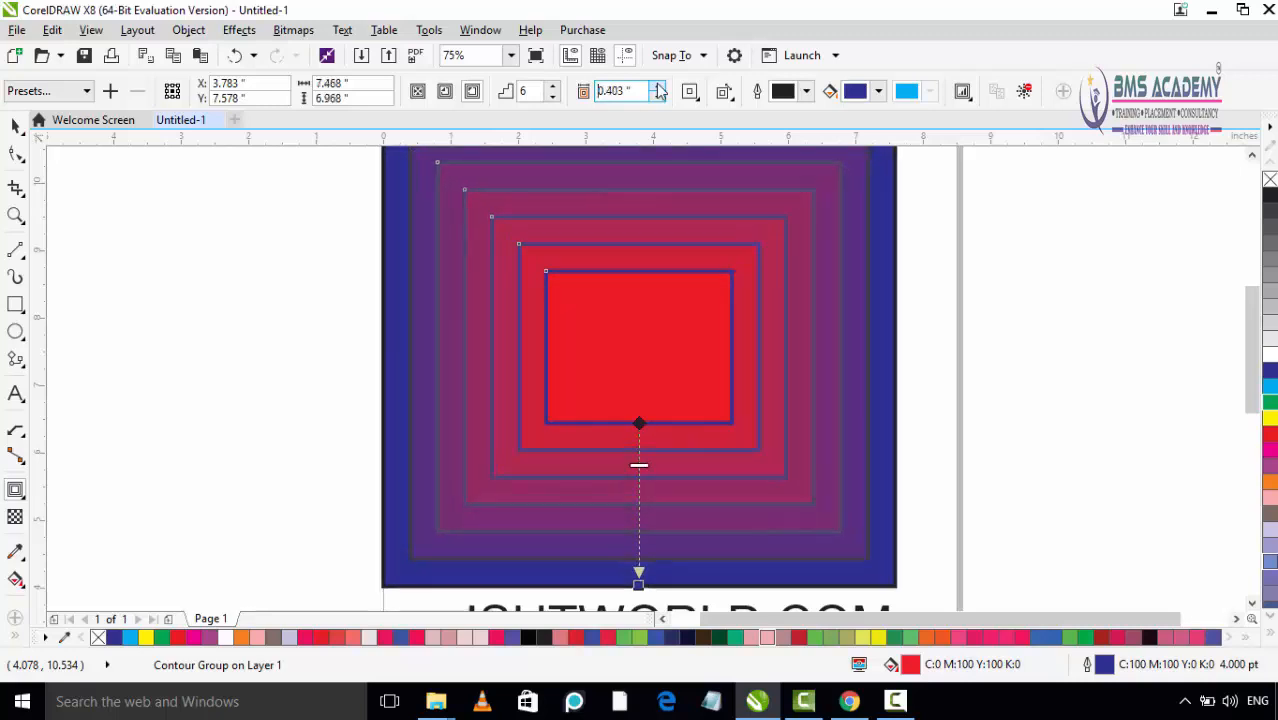
Step: Set the contour offset to 2 inches and view the whole enlarged contour
{"action": "left_click_drag", "start_coordinate": [635, 92], "coordinate": [600, 92]}
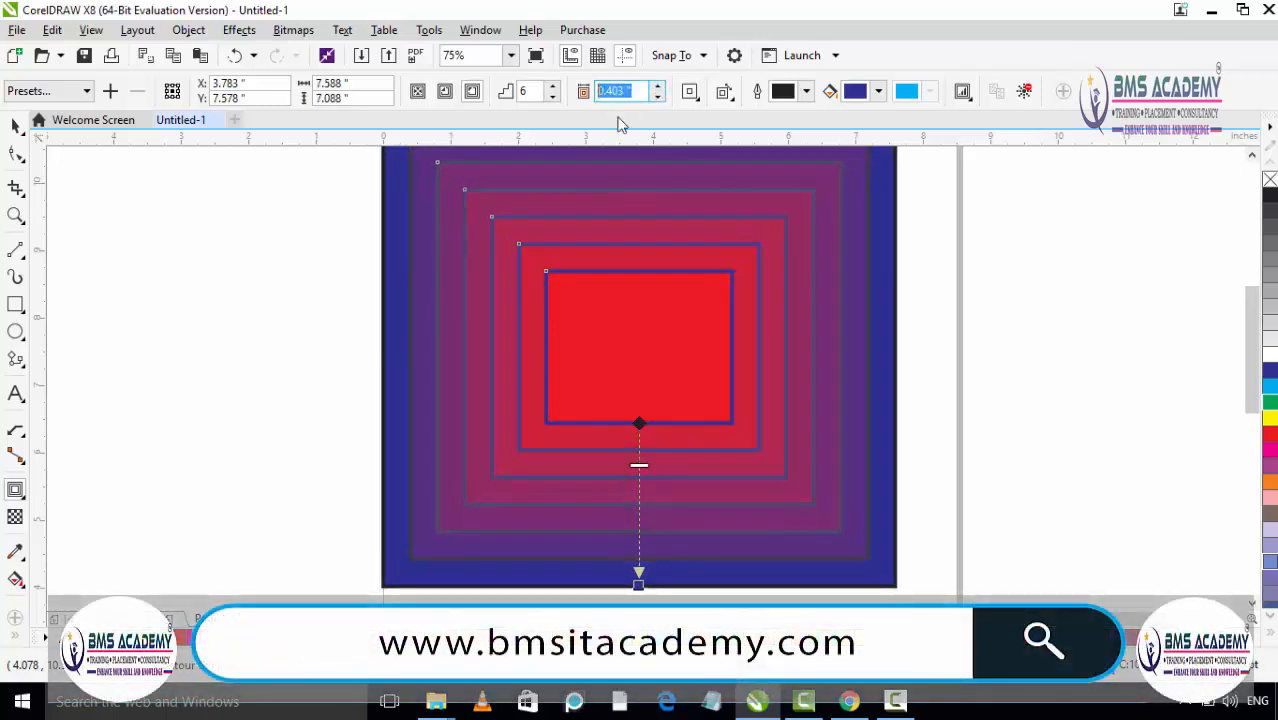
{"action": "type", "text": "2"}
{"action": "key", "text": "Return"}
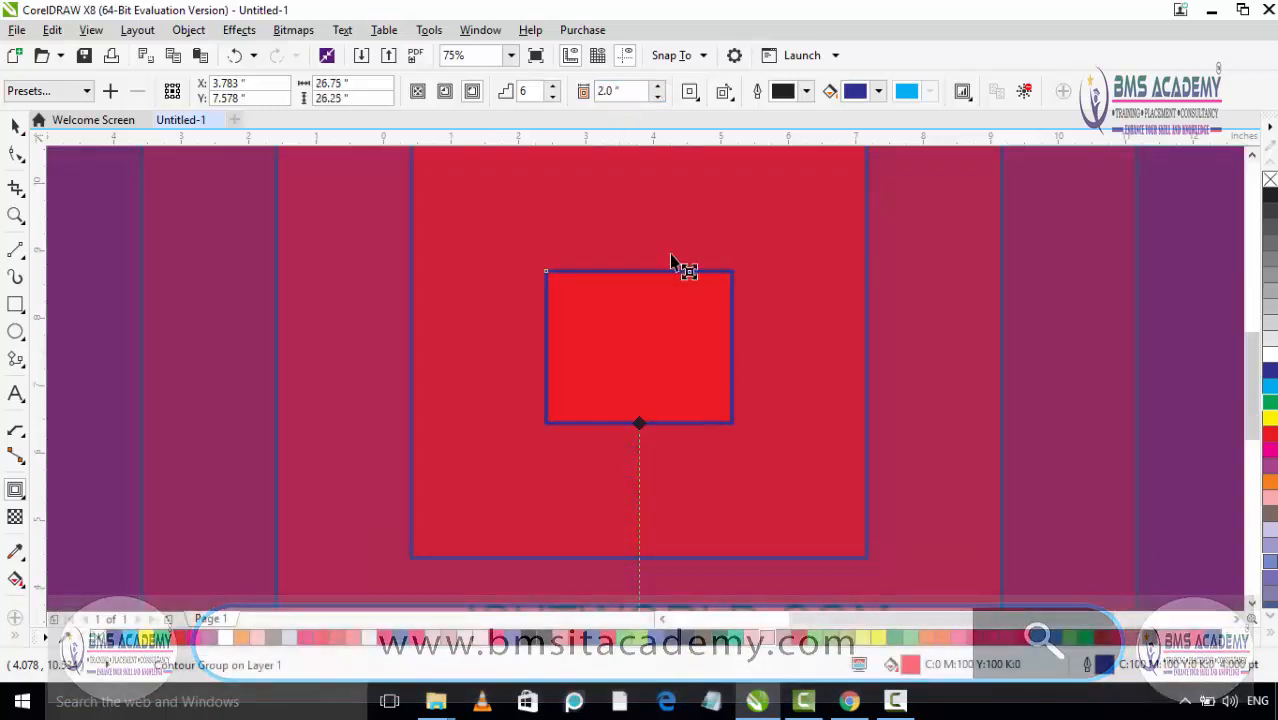
{"action": "scroll", "coordinate": [720, 380], "scroll_direction": "down", "scroll_amount": 5}
{"action": "scroll", "coordinate": [737, 410], "scroll_direction": "up", "scroll_amount": 3}
{"action": "scroll", "coordinate": [737, 410], "scroll_direction": "down", "scroll_amount": 2}
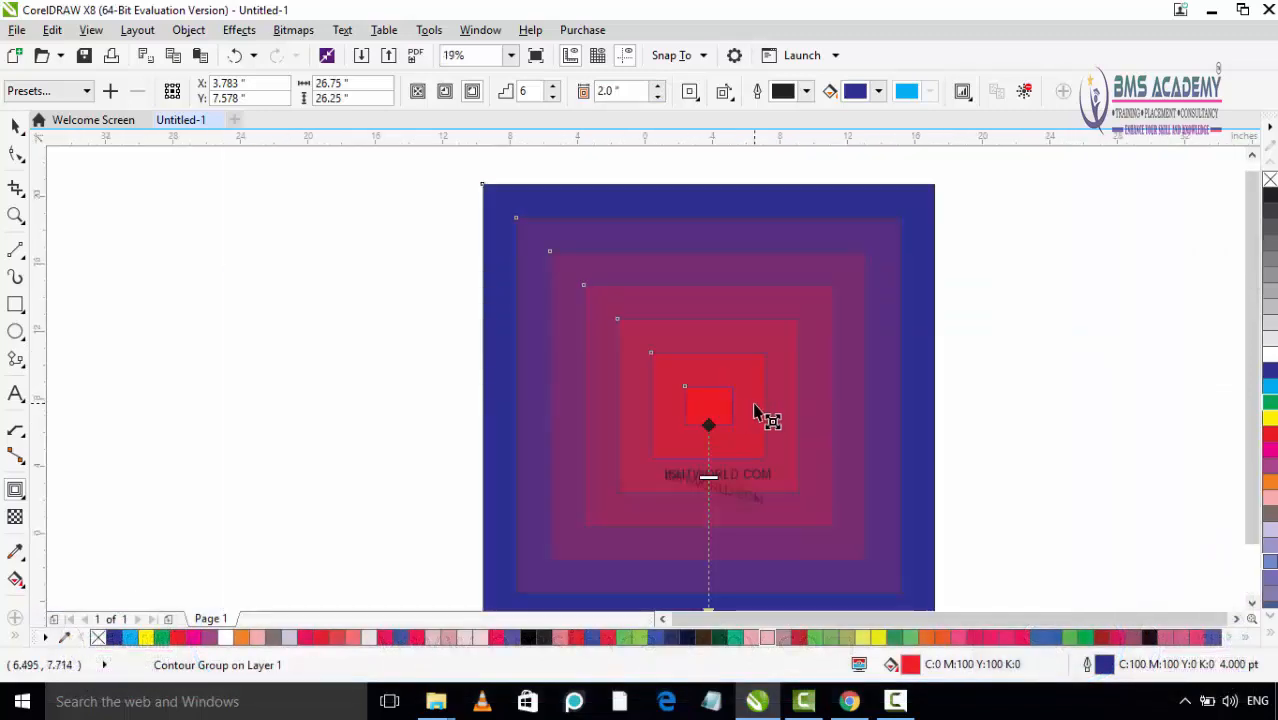
Step: Set the contour offset to 0.05 inch and inspect the rectangle's contour up close
{"action": "left_click_drag", "start_coordinate": [631, 92], "coordinate": [600, 92]}
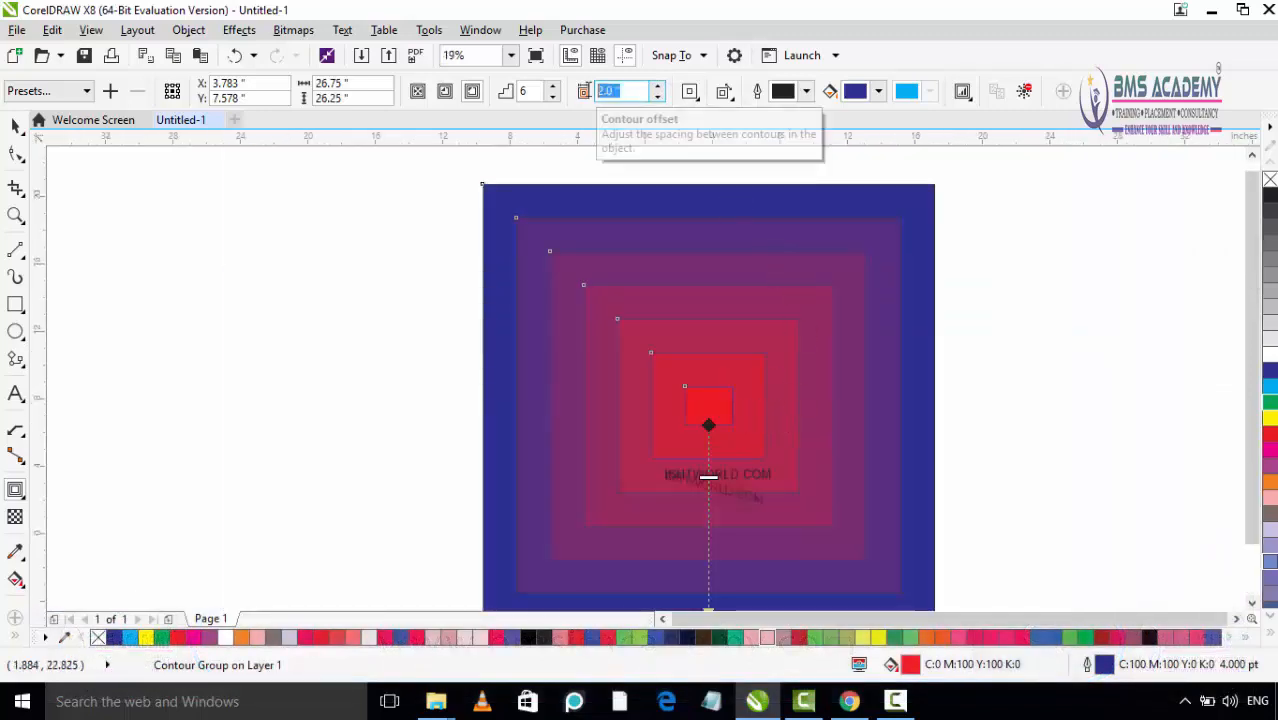
{"action": "type", "text": ".05"}
{"action": "key", "text": "Return"}
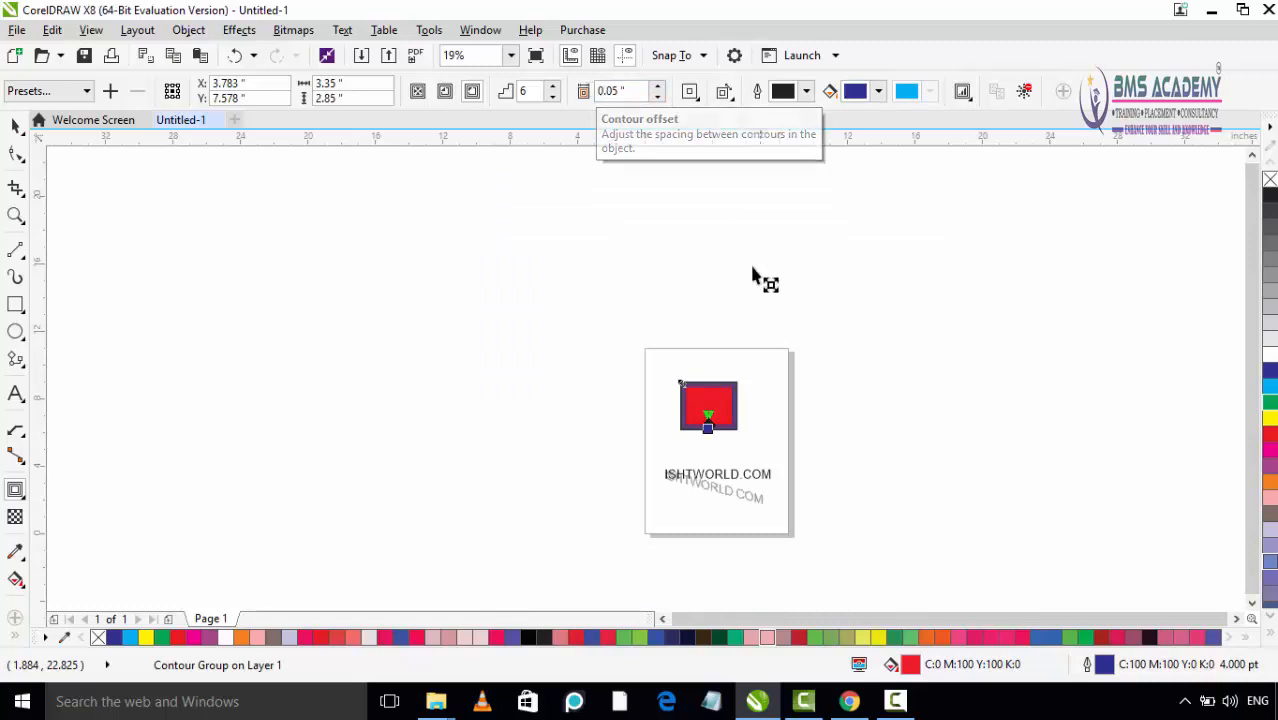
{"action": "scroll", "coordinate": [753, 277], "scroll_direction": "up", "scroll_amount": 3}
{"action": "scroll", "coordinate": [729, 464], "scroll_direction": "up", "scroll_amount": 2}
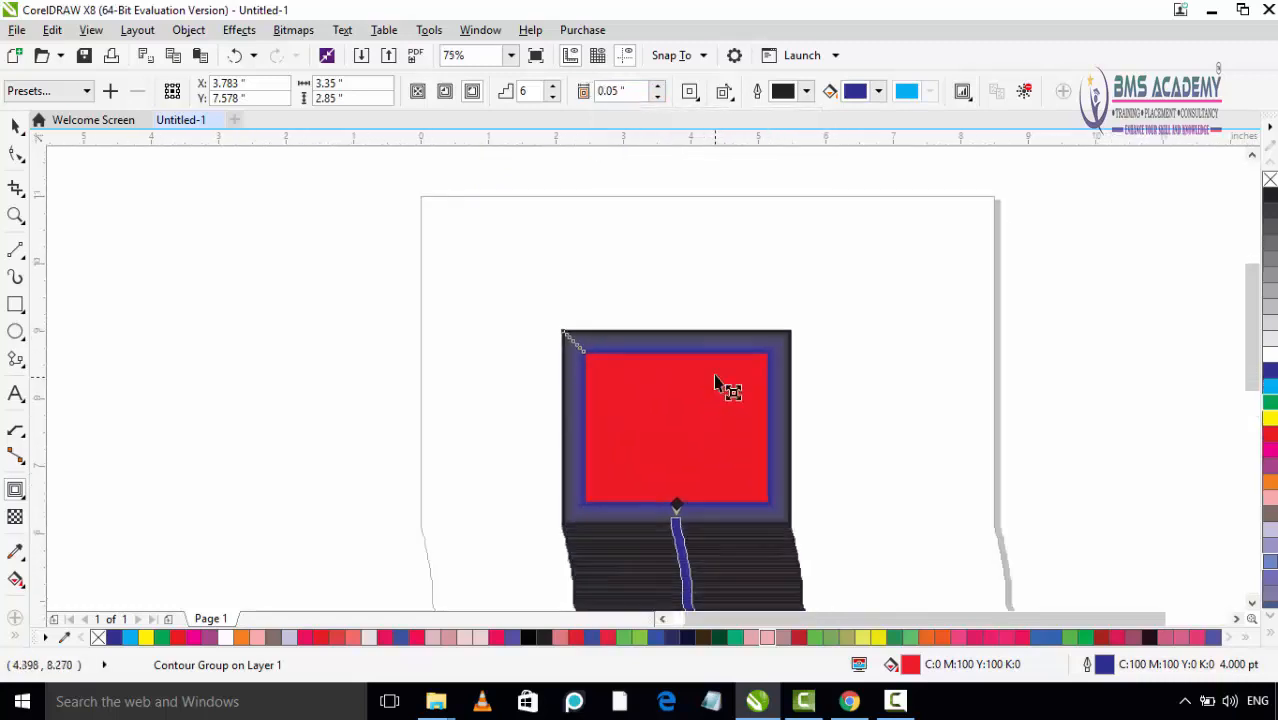
{"action": "scroll", "coordinate": [701, 367], "scroll_direction": "down", "scroll_amount": 2}
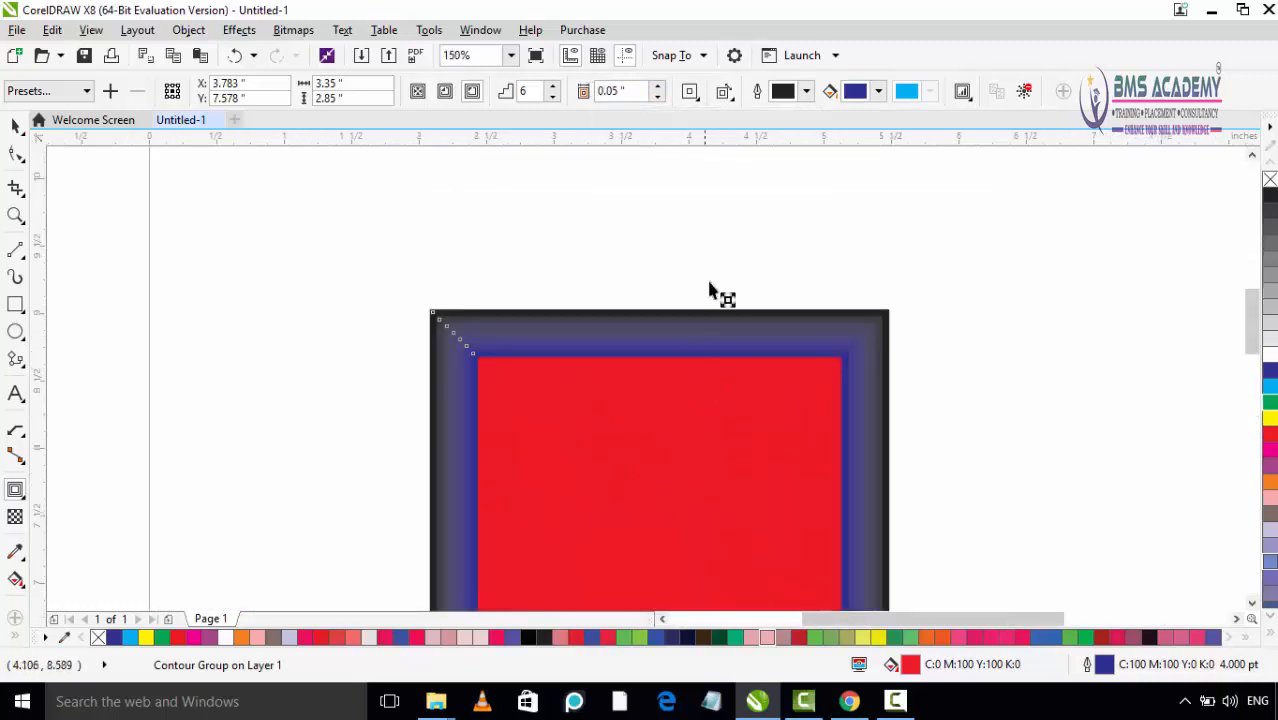
Step: Increase the spacing between the rectangle's contours to 0.14 inch
{"action": "left_click", "coordinate": [658, 87]}
{"action": "left_click", "coordinate": [658, 87]}
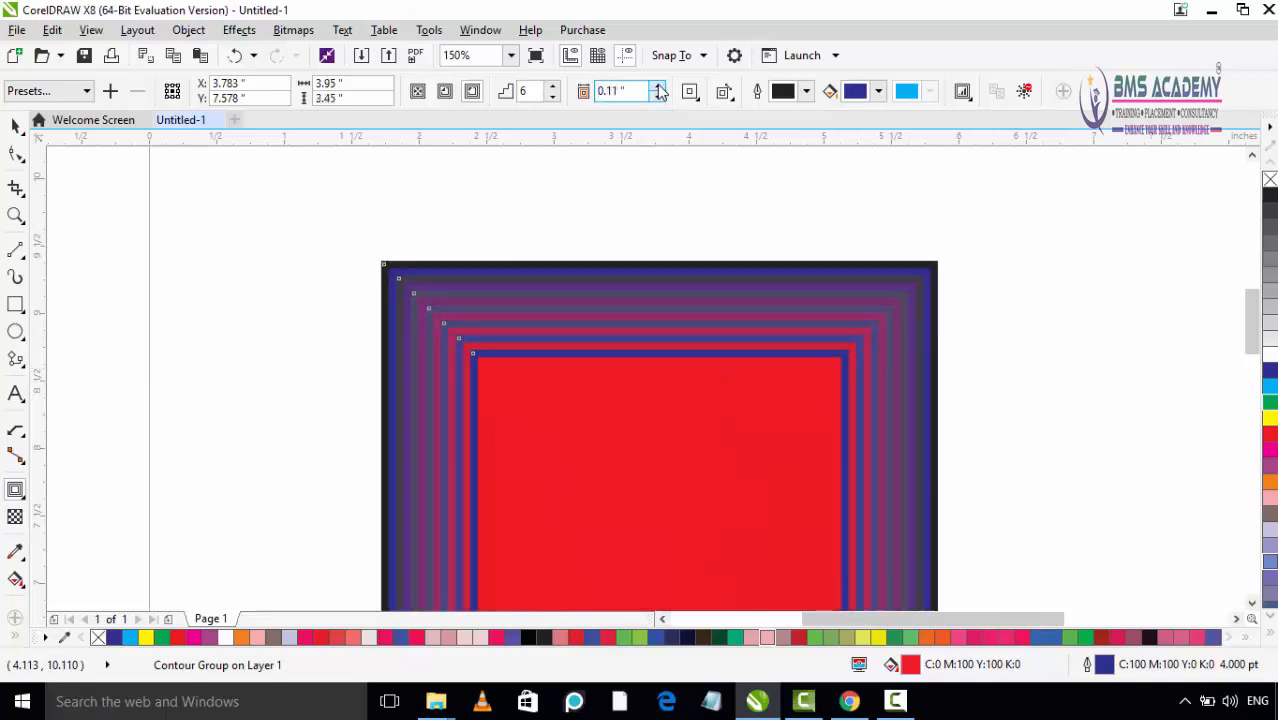
{"action": "left_click", "coordinate": [658, 87]}
{"action": "left_click", "coordinate": [658, 87]}
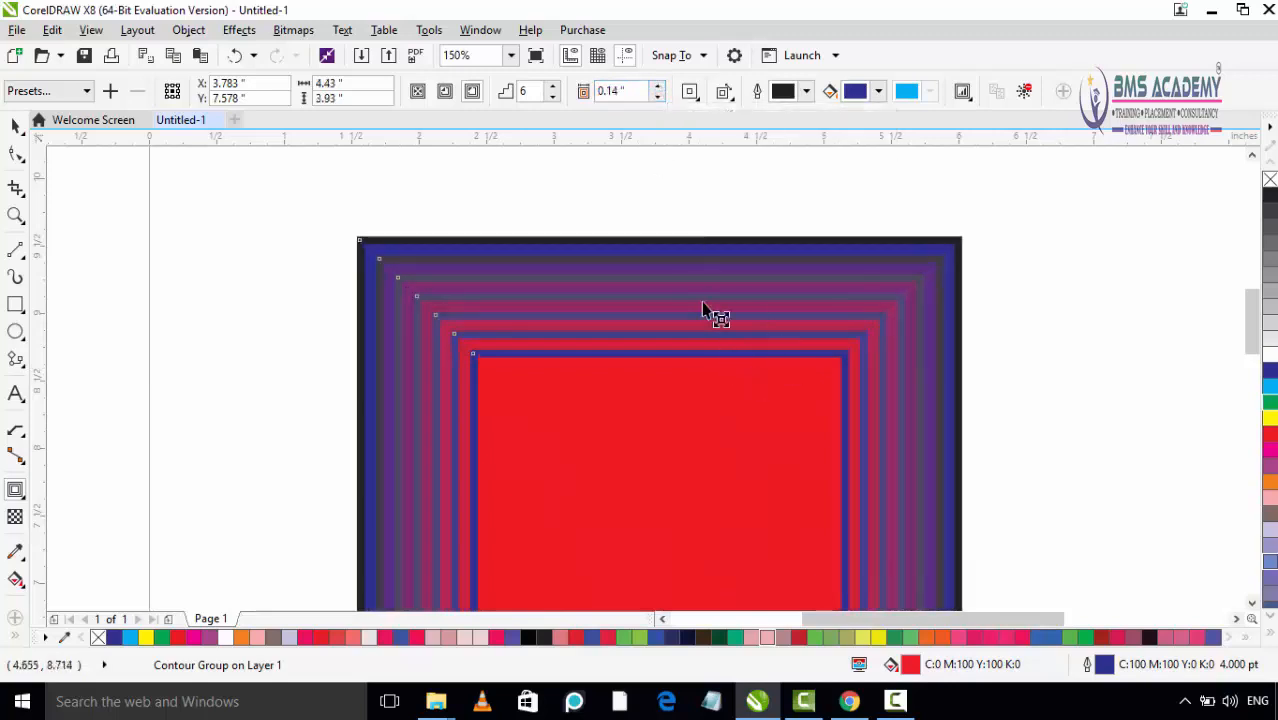
Step: Apply round and bevel corners to the contour in turn and return it to mitered corners
{"action": "left_click", "coordinate": [699, 97]}
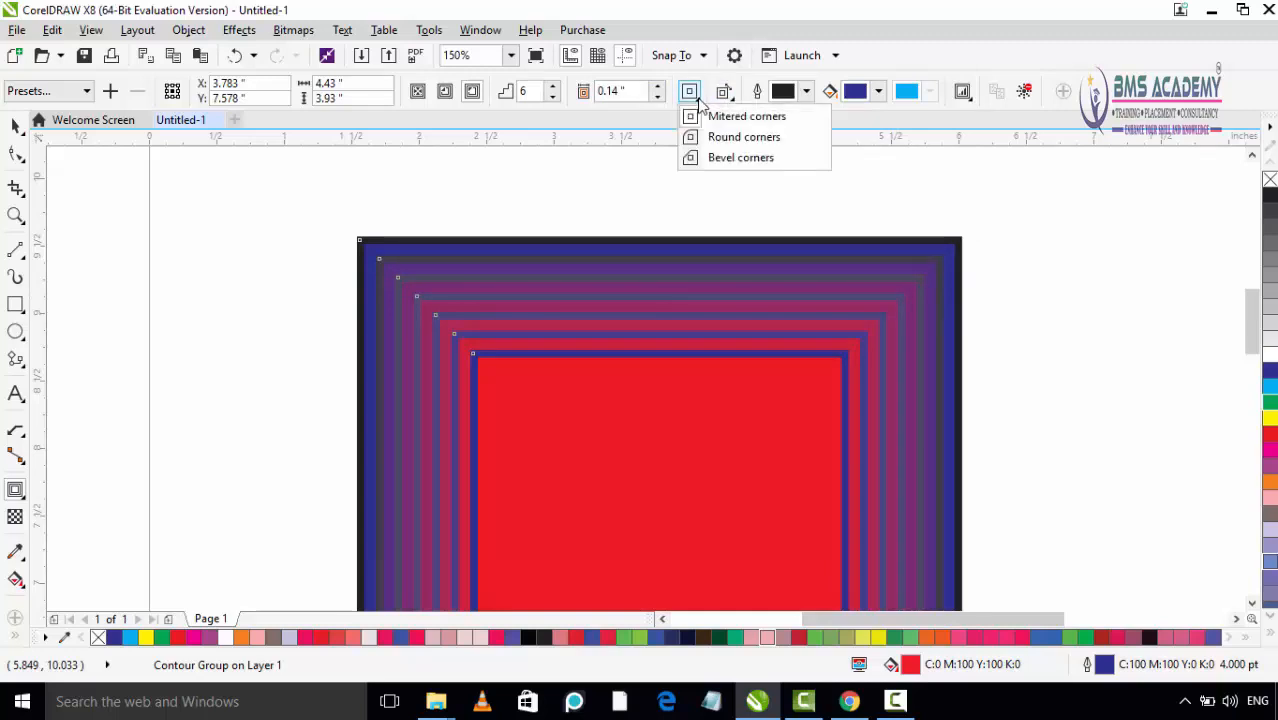
{"action": "left_click", "coordinate": [770, 138]}
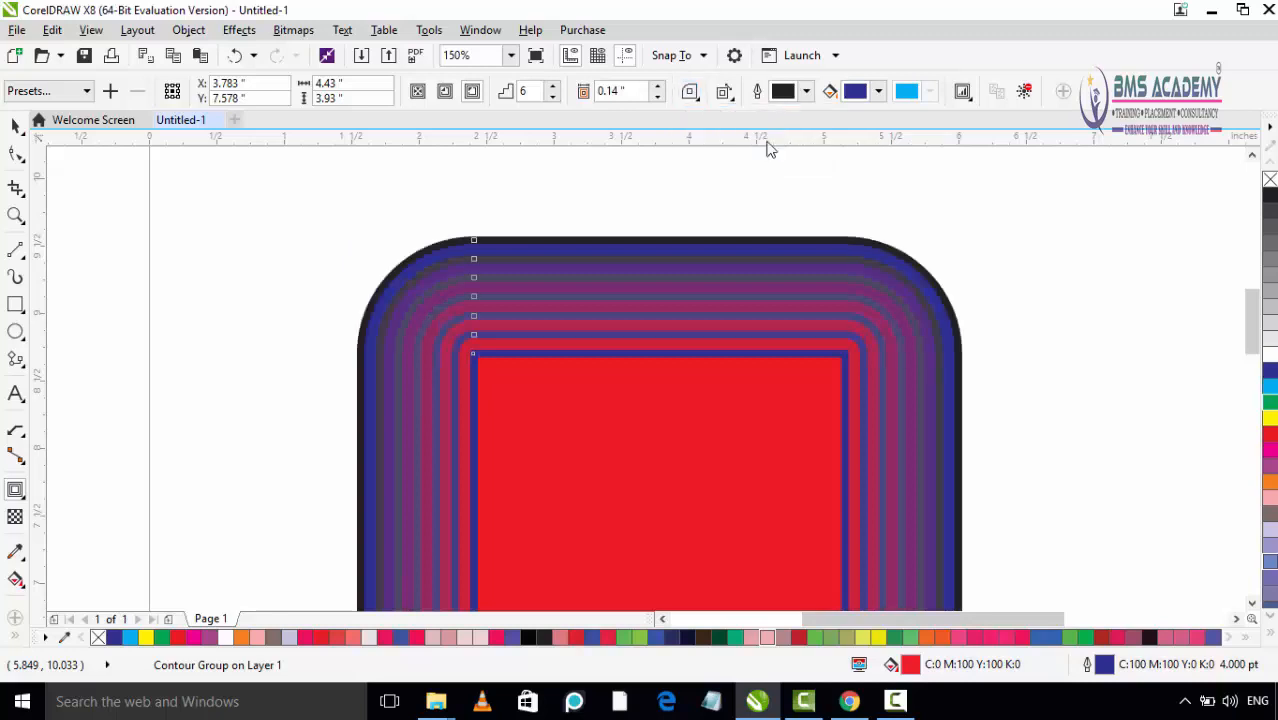
{"action": "left_click", "coordinate": [698, 99]}
{"action": "left_click", "coordinate": [714, 157]}
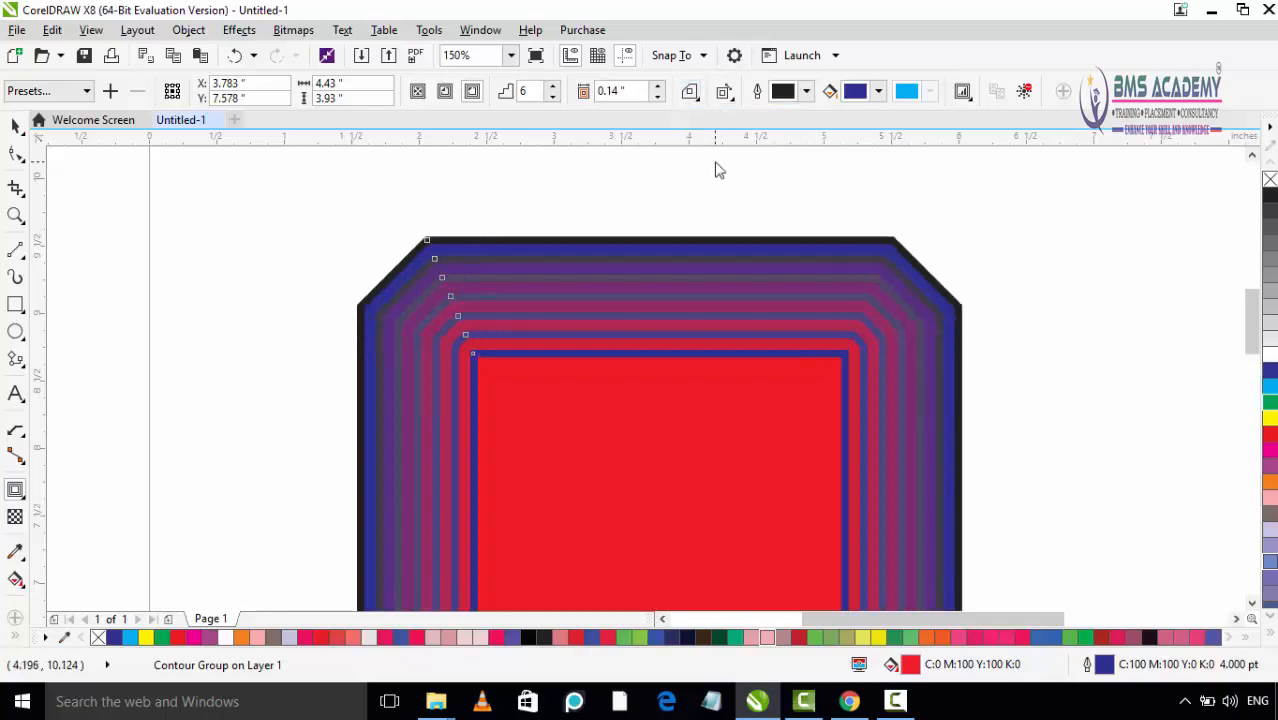
{"action": "left_click", "coordinate": [691, 93]}
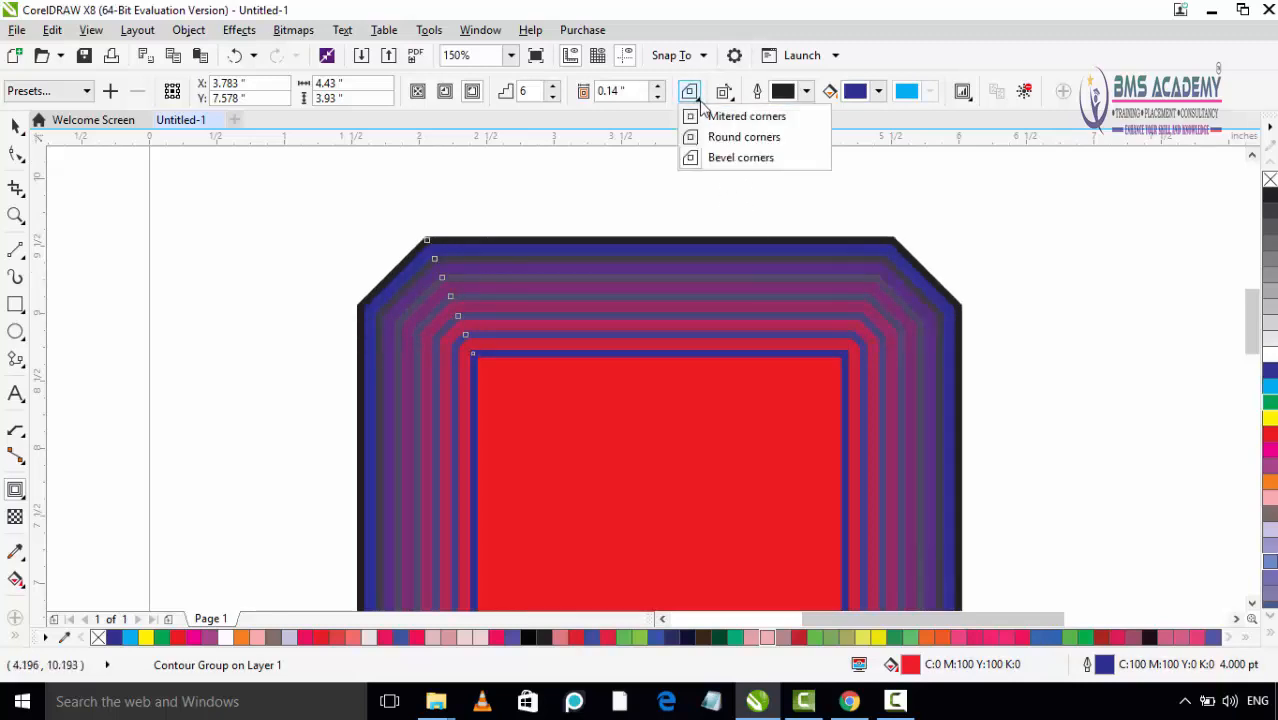
{"action": "left_click", "coordinate": [710, 118]}
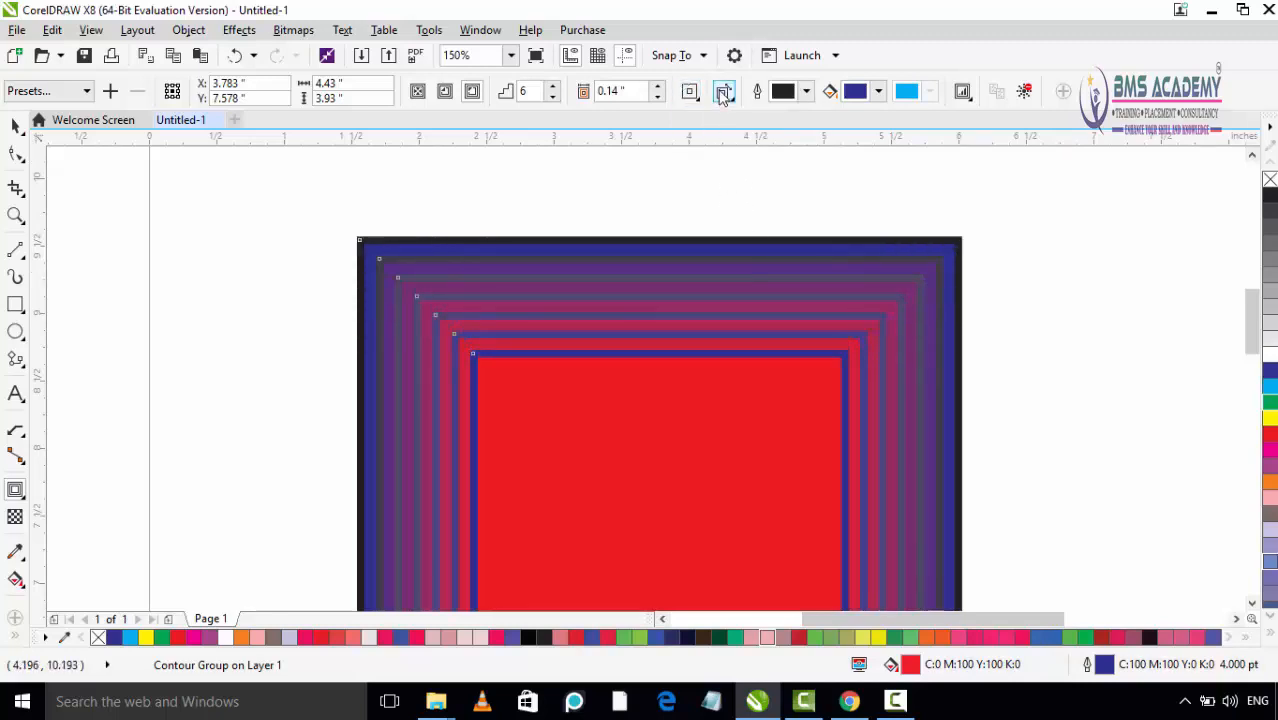
Step: Apply linear, clockwise and counterclockwise contour colors in turn to the rectangle's contour
{"action": "left_click", "coordinate": [724, 92]}
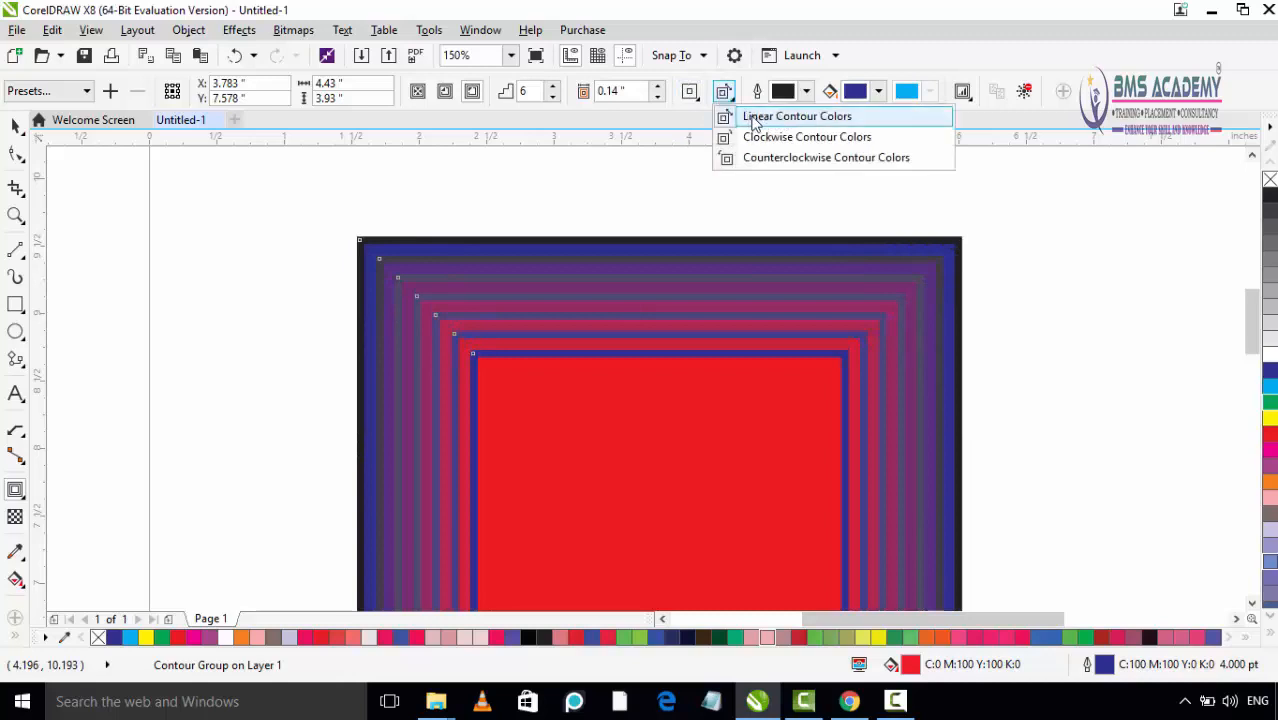
{"action": "left_click", "coordinate": [797, 120]}
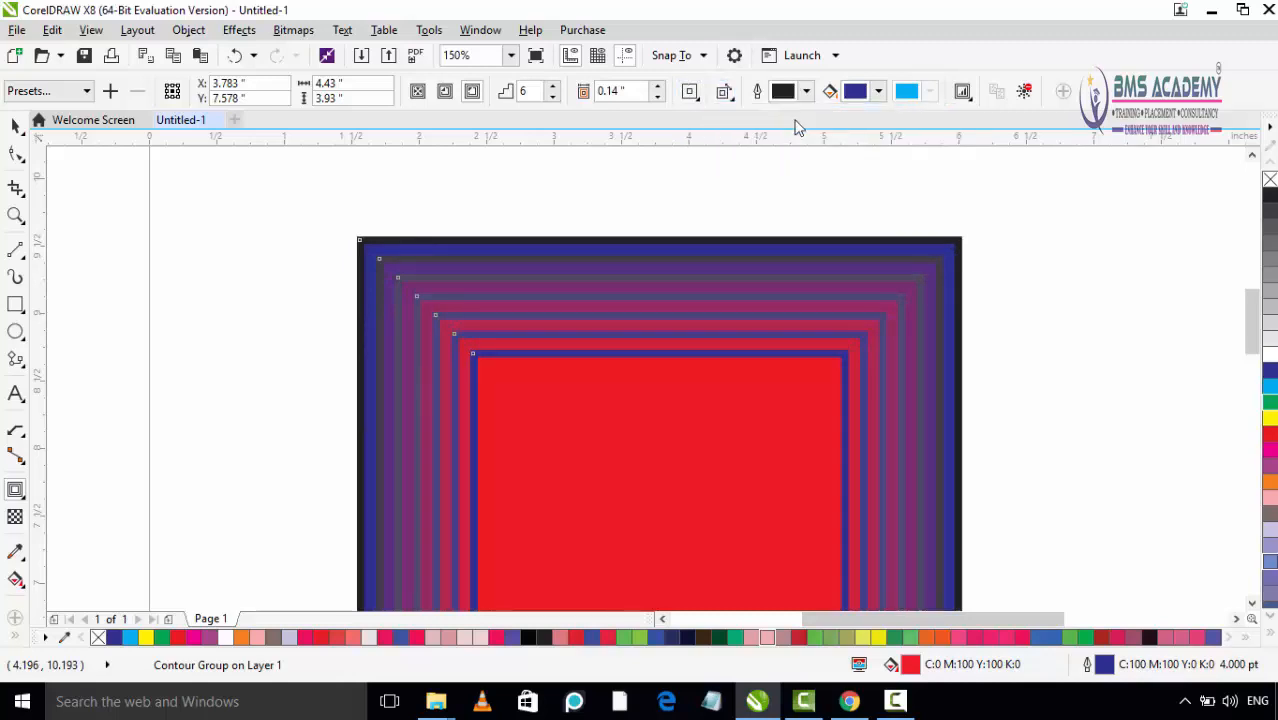
{"action": "left_click", "coordinate": [725, 92]}
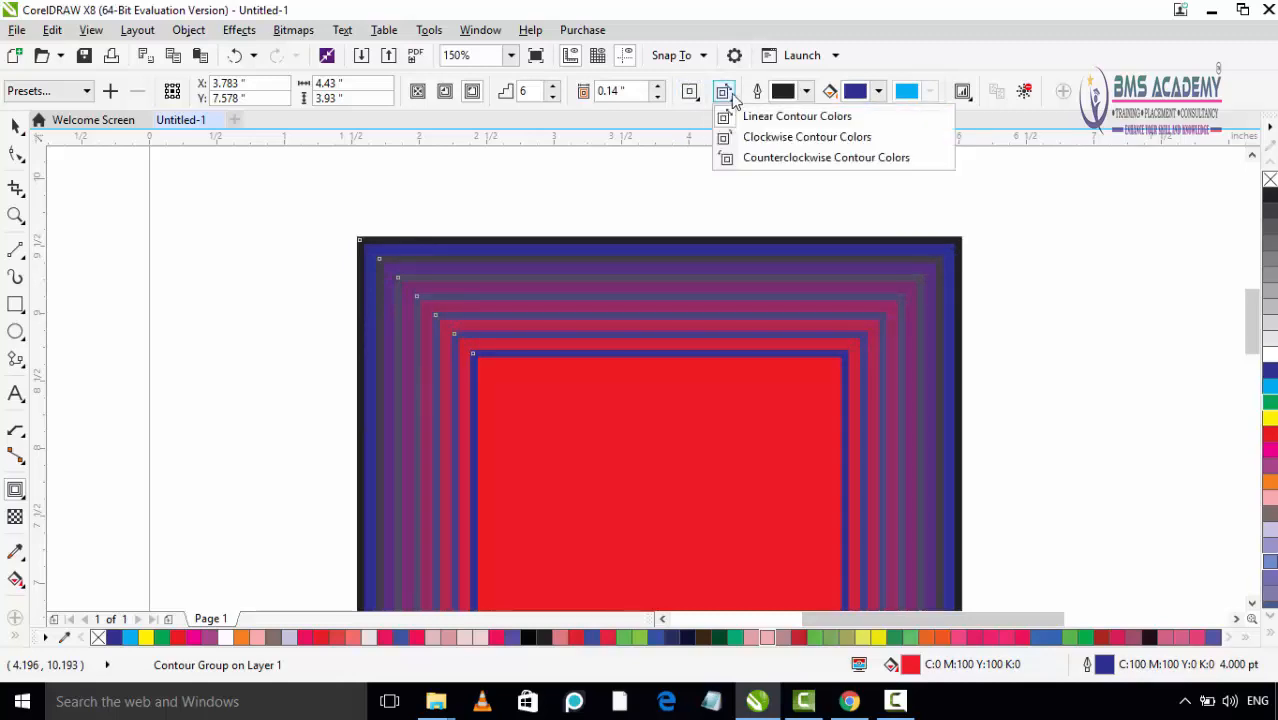
{"action": "left_click", "coordinate": [766, 137]}
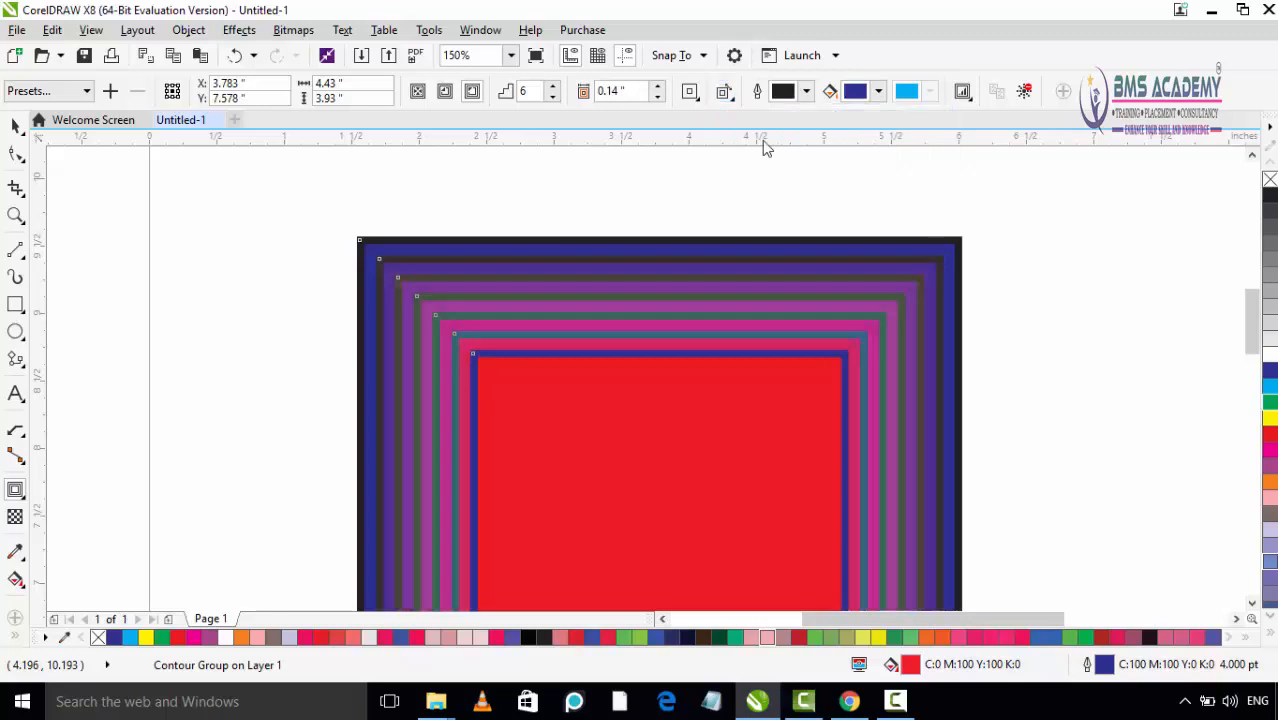
{"action": "left_click", "coordinate": [724, 92]}
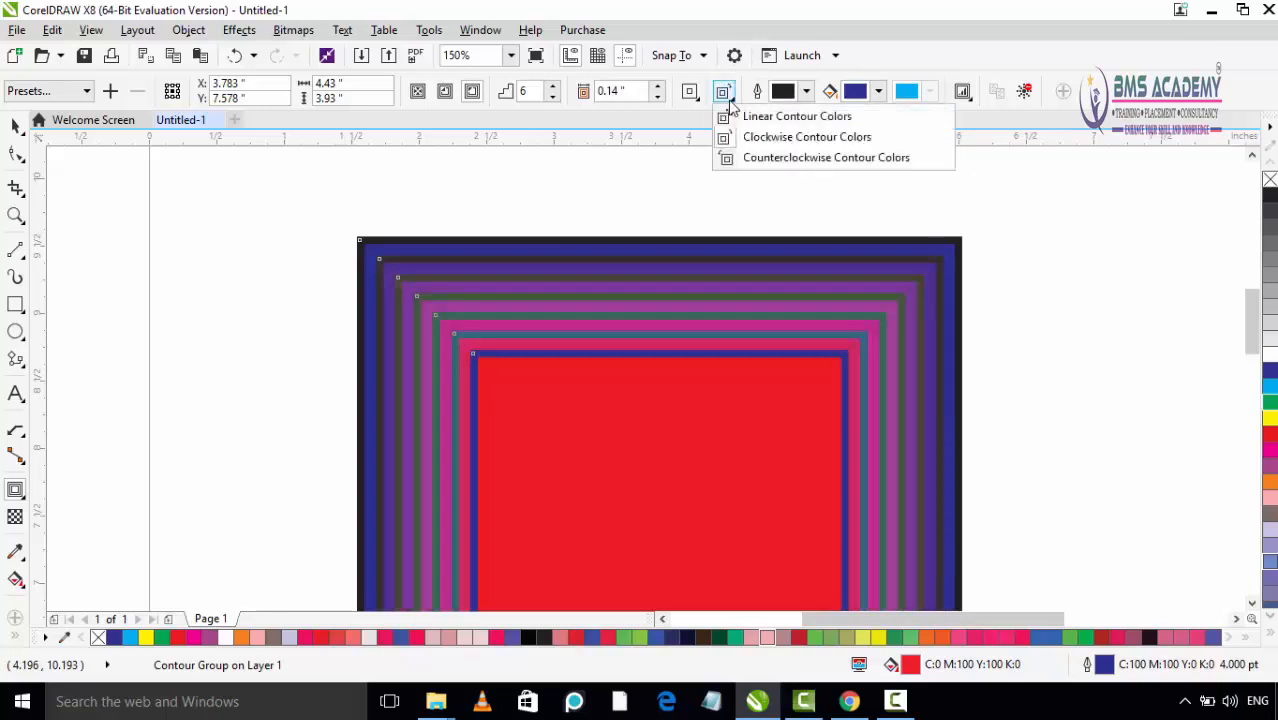
{"action": "left_click", "coordinate": [753, 159]}
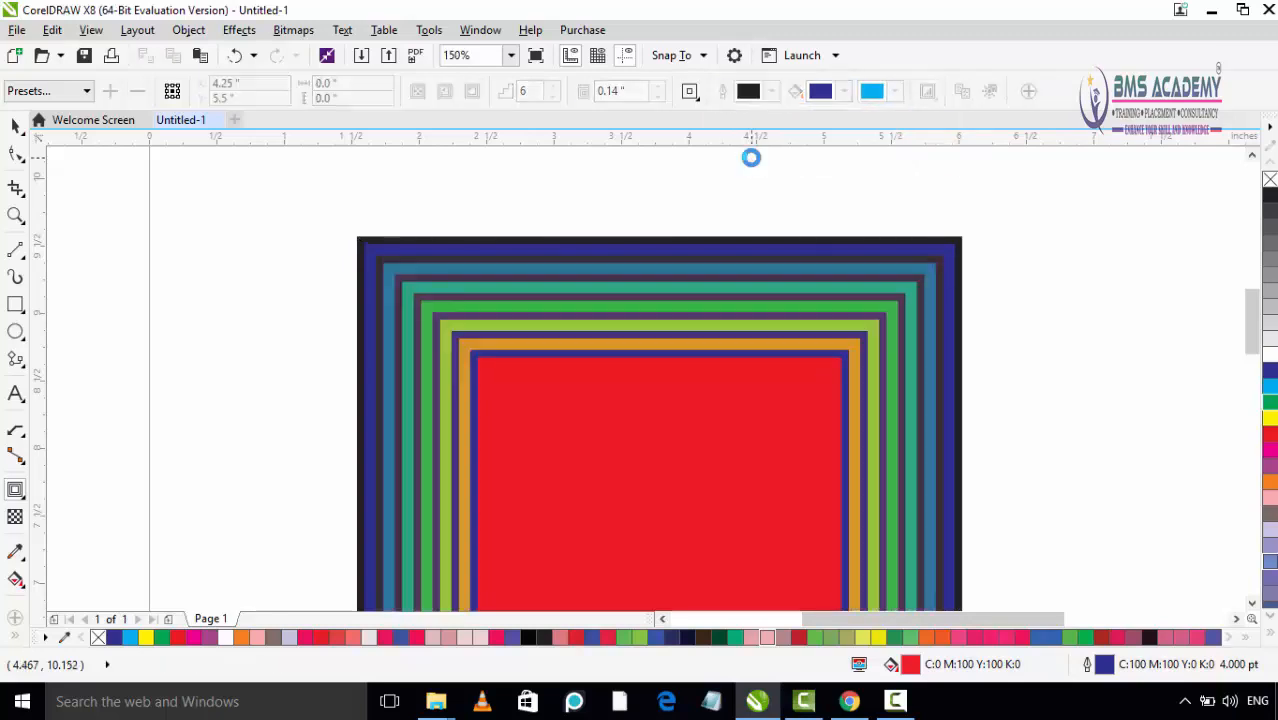
Step: Reselect the rectangle's contour group and switch it back to Linear Contour Colors
{"action": "left_click", "coordinate": [692, 98]}
{"action": "left_click", "coordinate": [694, 98]}
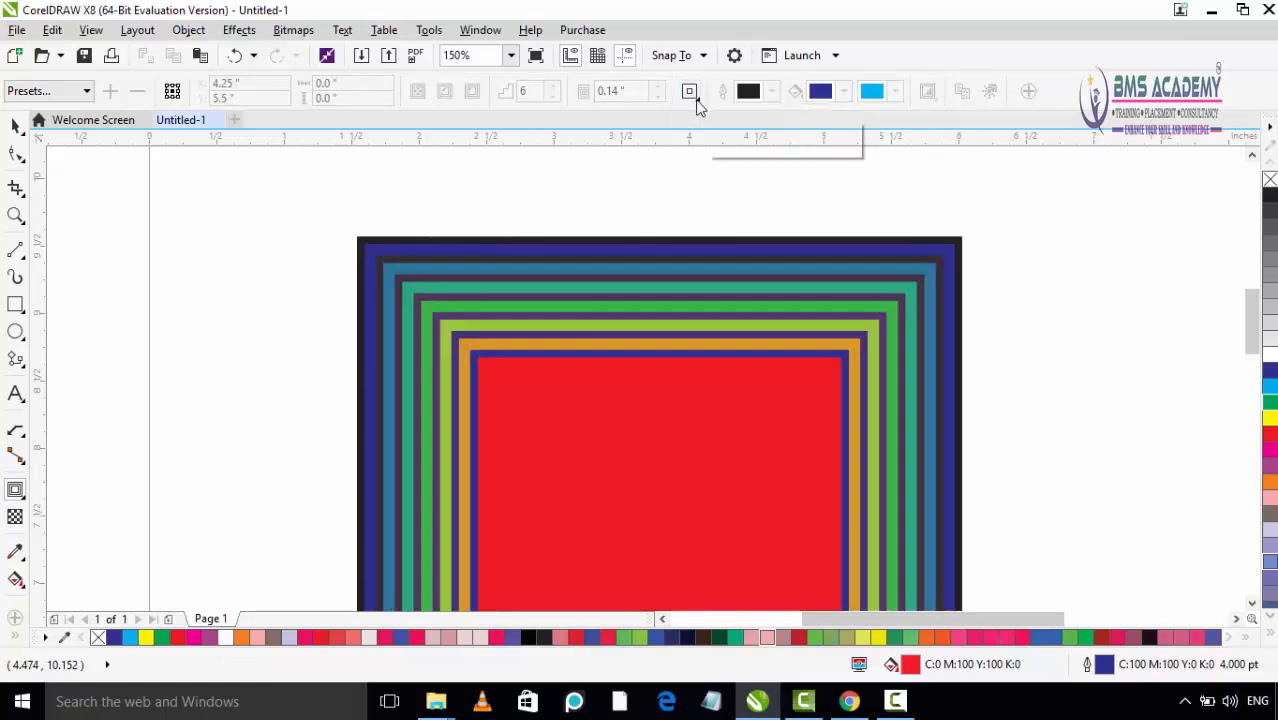
{"action": "left_click", "coordinate": [693, 98]}
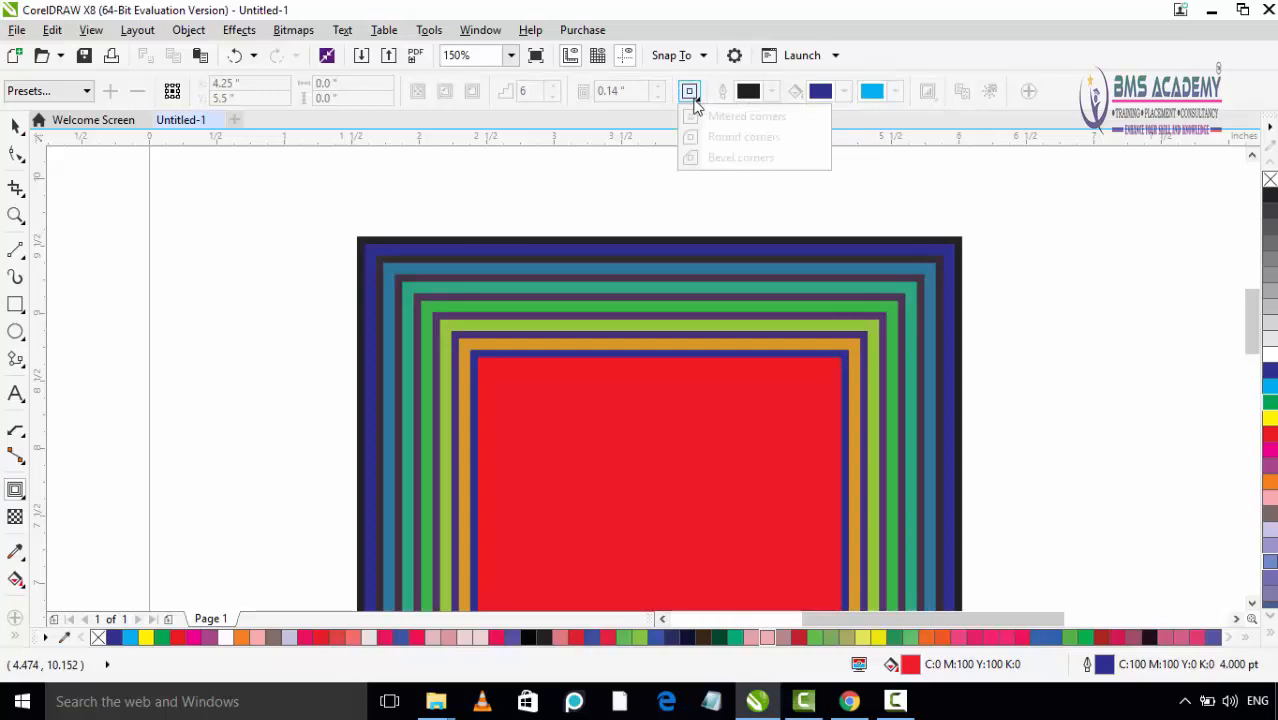
{"action": "left_click", "coordinate": [694, 99]}
{"action": "left_click", "coordinate": [694, 99]}
{"action": "left_click", "coordinate": [710, 296]}
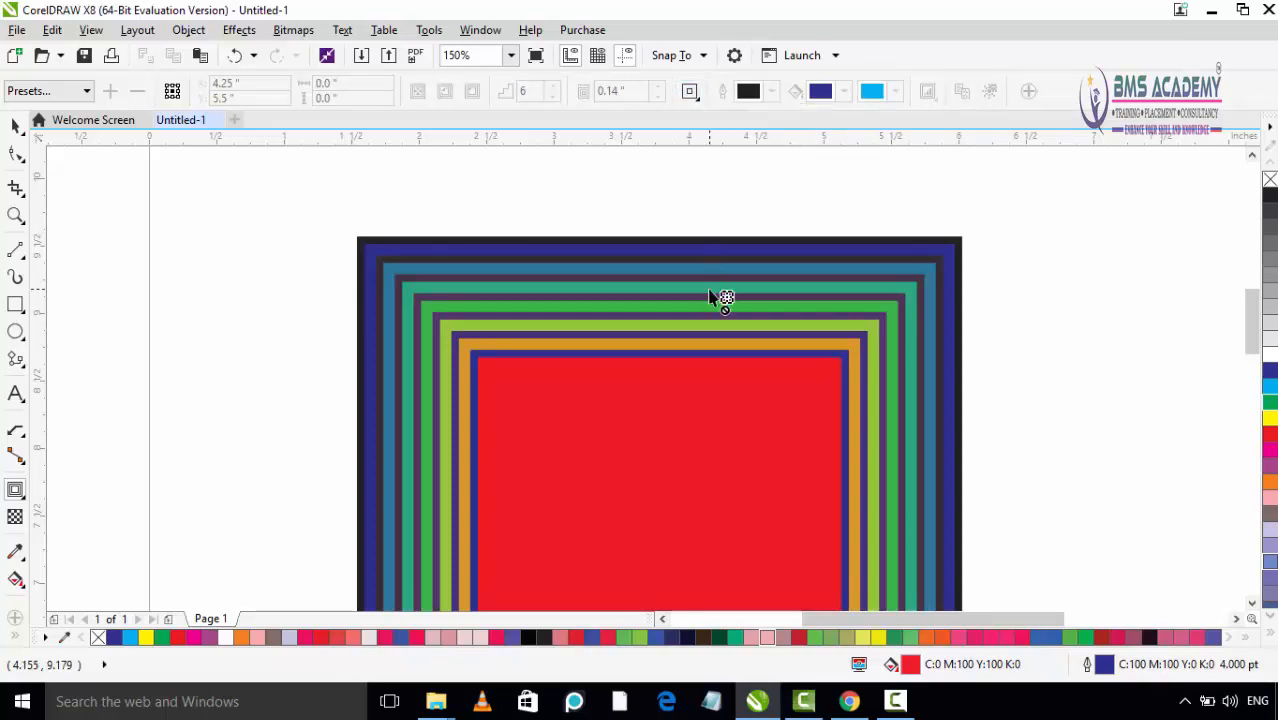
{"action": "left_click", "coordinate": [729, 323]}
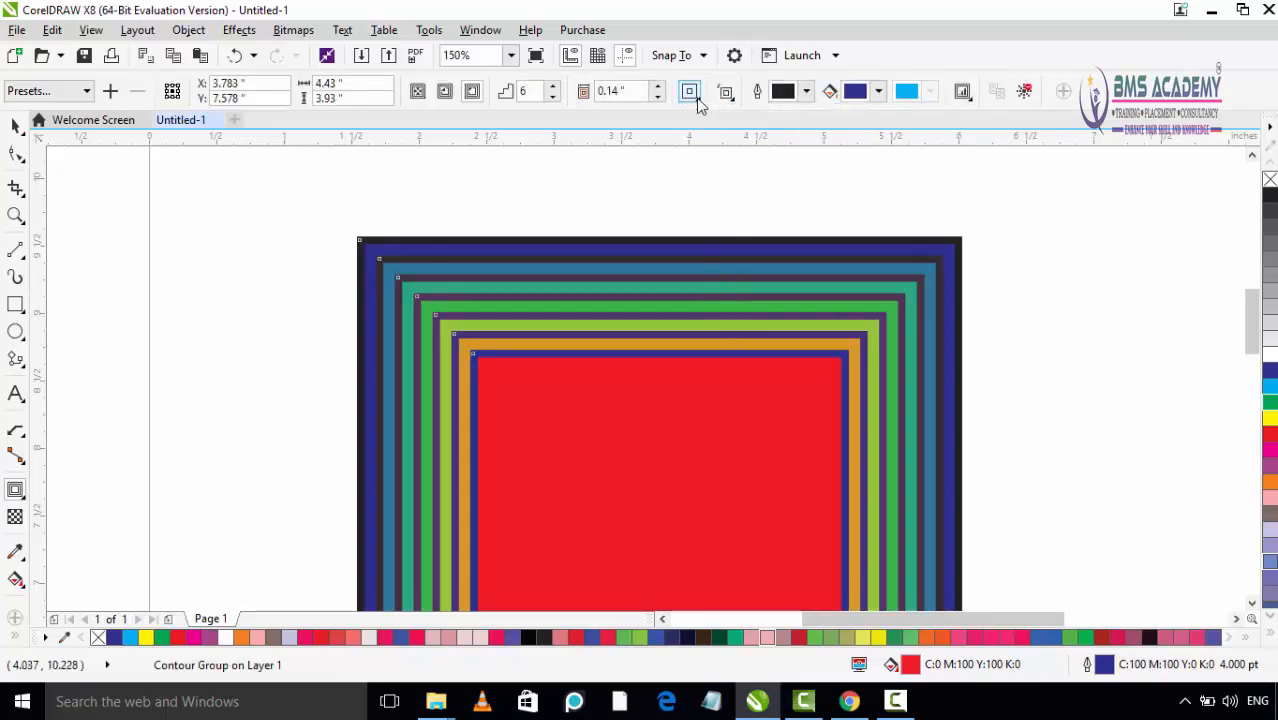
{"action": "left_click", "coordinate": [727, 91]}
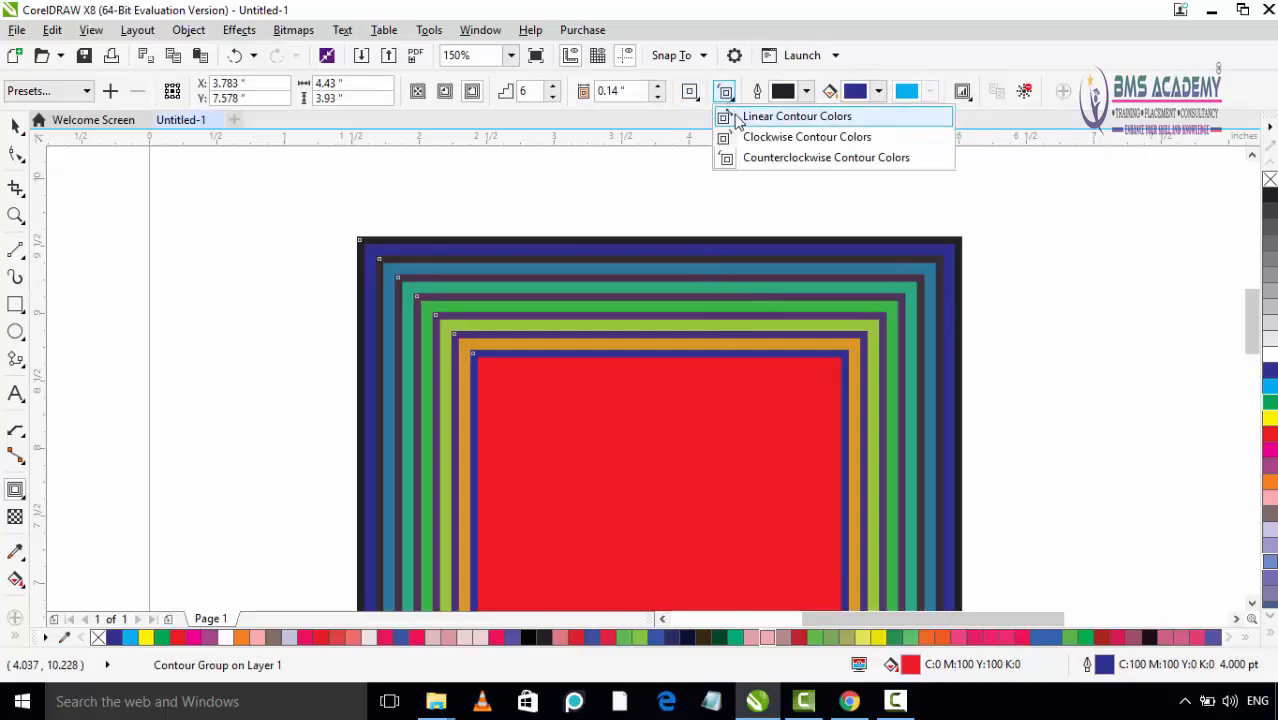
{"action": "left_click", "coordinate": [740, 118]}
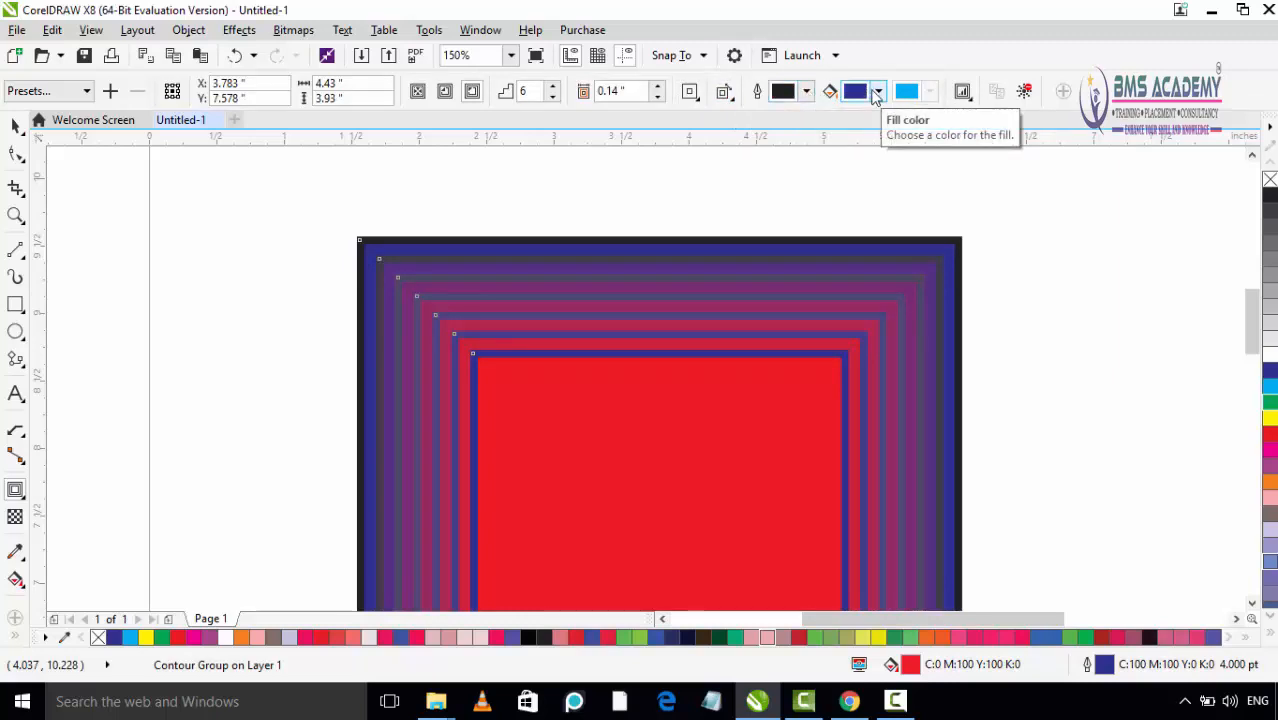
Step: Set the contour's outline color to pink (C0 M82 Y13 K0) and its fill color to blue (C96 M89 Y0 K0)
{"action": "left_click", "coordinate": [806, 91]}
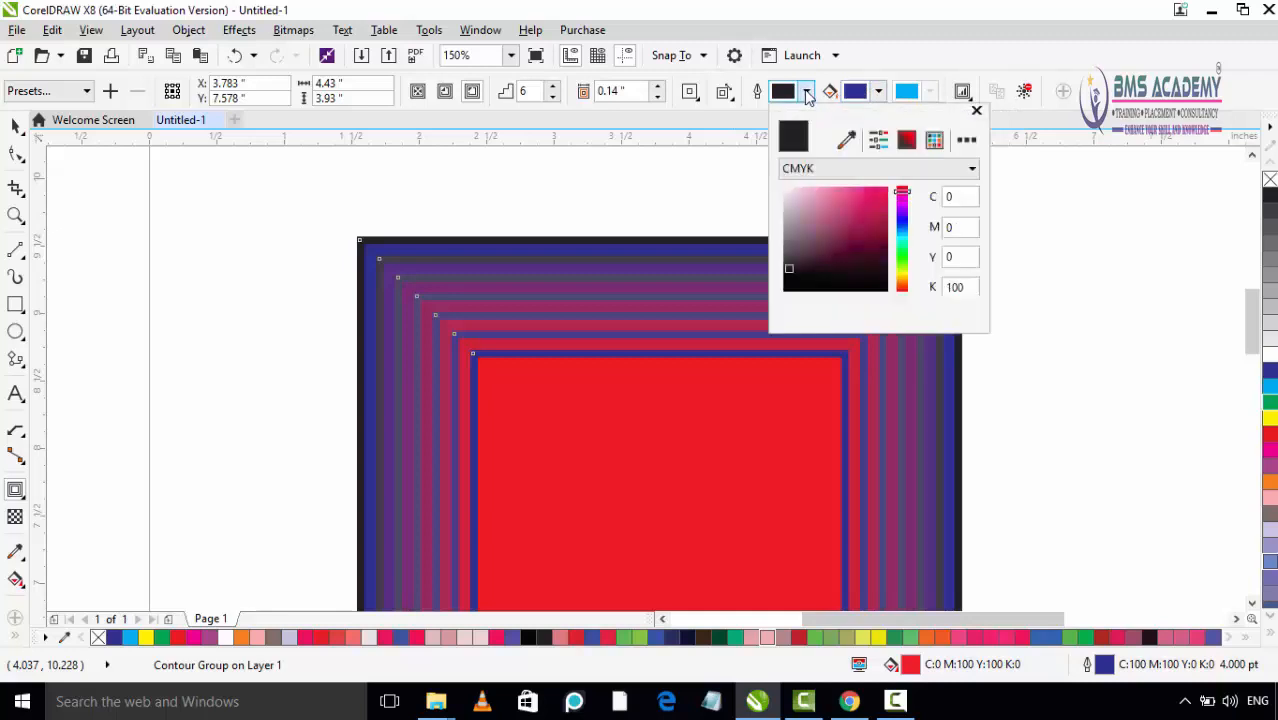
{"action": "mouse_move", "coordinate": [789, 265]}
{"action": "left_mouse_down"}
{"action": "mouse_move", "coordinate": [853, 214]}
{"action": "mouse_move", "coordinate": [829, 188]}
{"action": "mouse_move", "coordinate": [816, 212]}
{"action": "mouse_move", "coordinate": [848, 184]}
{"action": "left_mouse_up"}
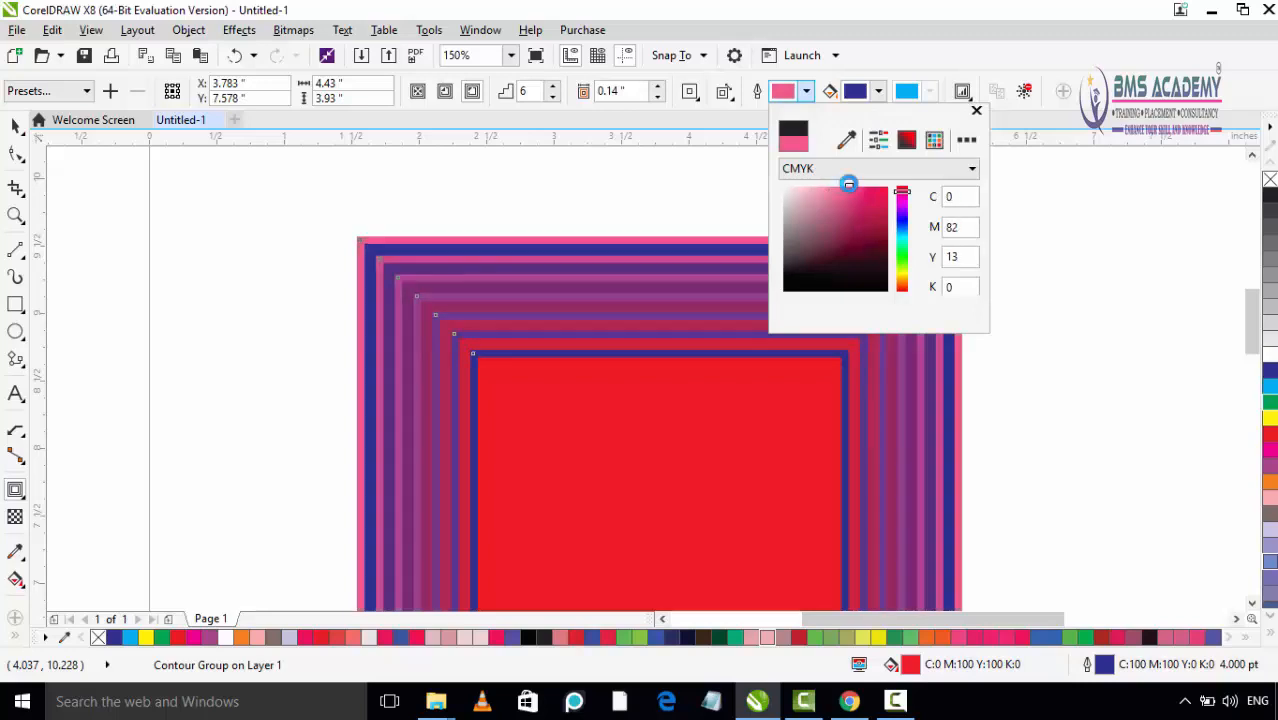
{"action": "left_click", "coordinate": [976, 111]}
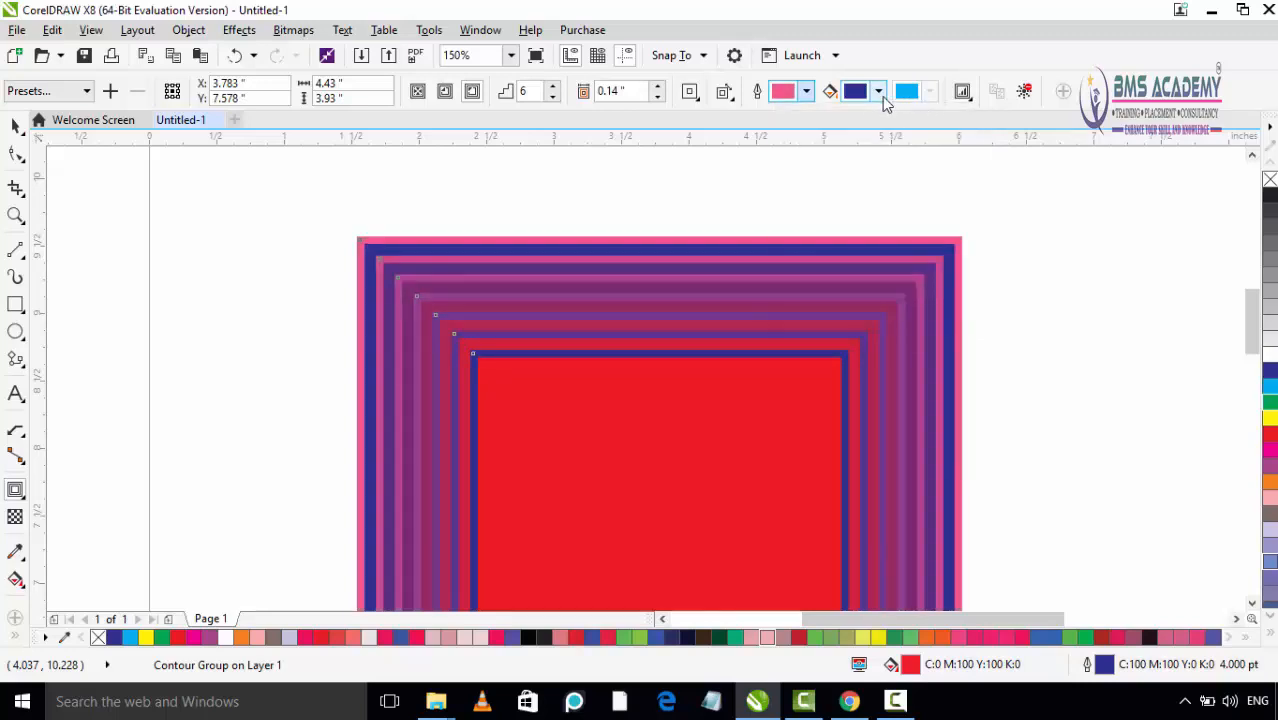
{"action": "left_click", "coordinate": [880, 94]}
{"action": "mouse_move", "coordinate": [913, 222]}
{"action": "left_mouse_down"}
{"action": "mouse_move", "coordinate": [940, 206]}
{"action": "mouse_move", "coordinate": [908, 197]}
{"action": "mouse_move", "coordinate": [934, 214]}
{"action": "left_mouse_up"}
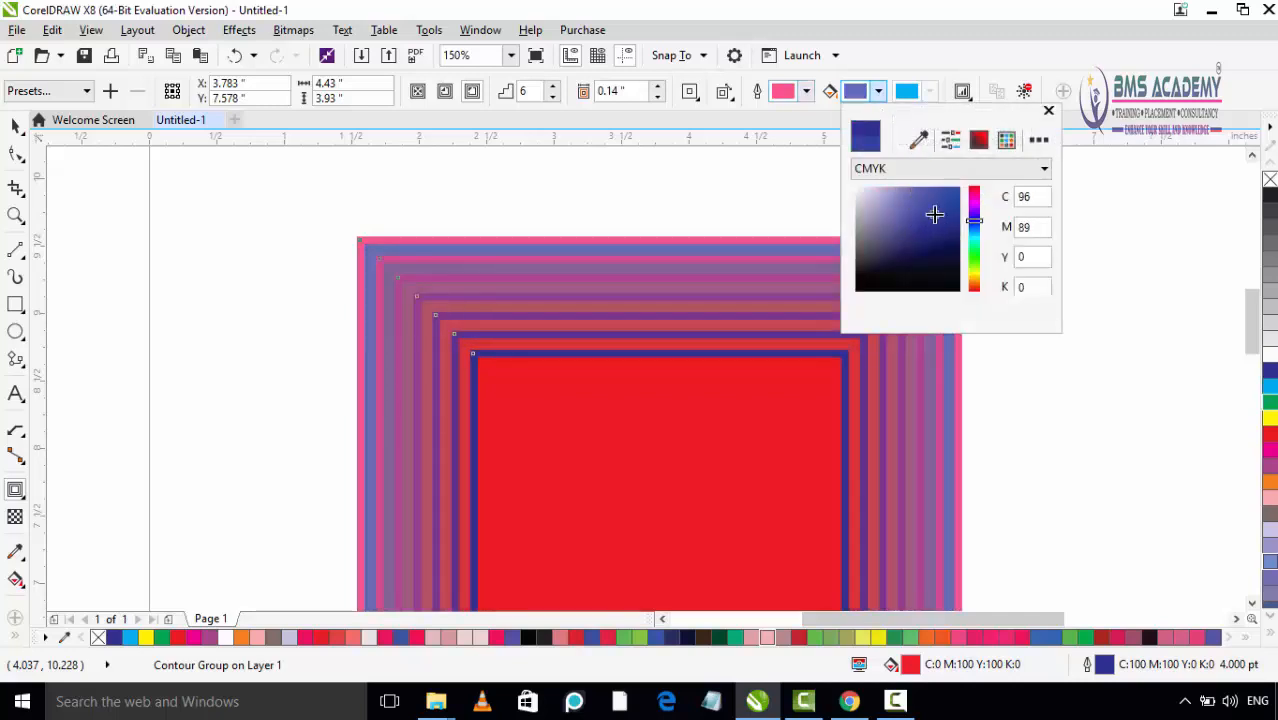
{"action": "left_click", "coordinate": [1048, 111]}
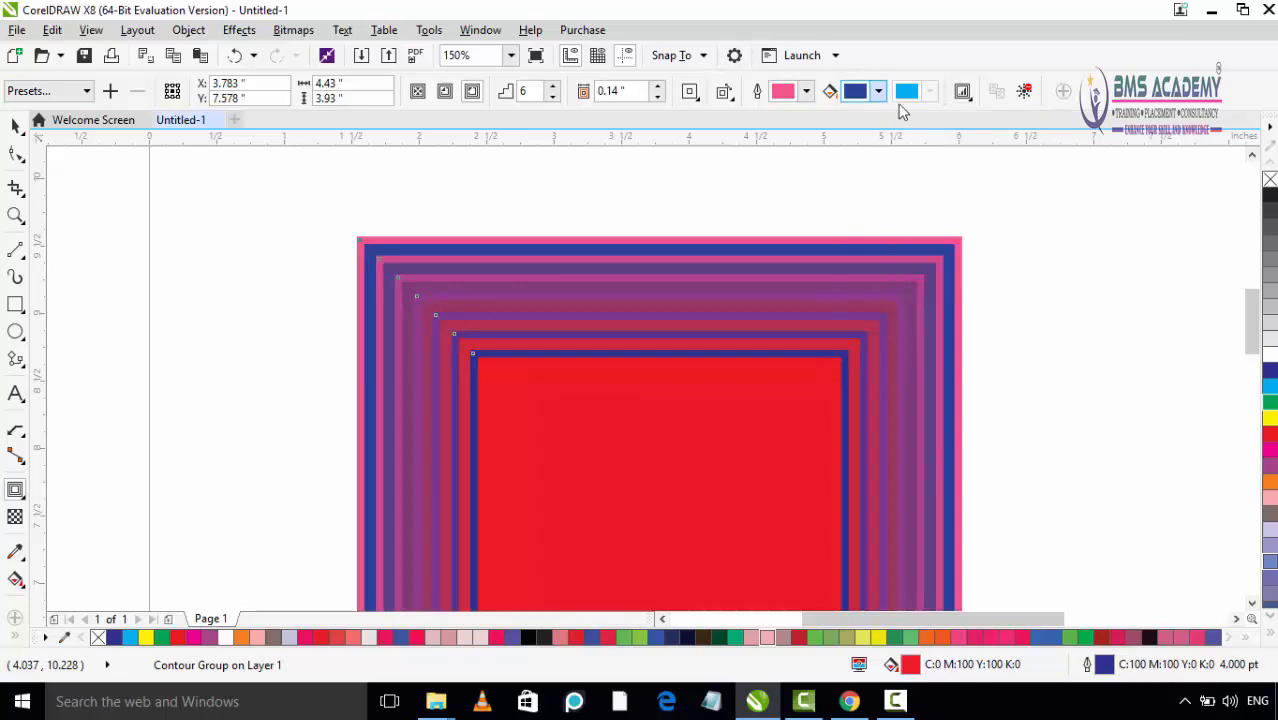
Step: Raise the contour's linked object and color acceleration to near the maximum
{"action": "left_click", "coordinate": [962, 91]}
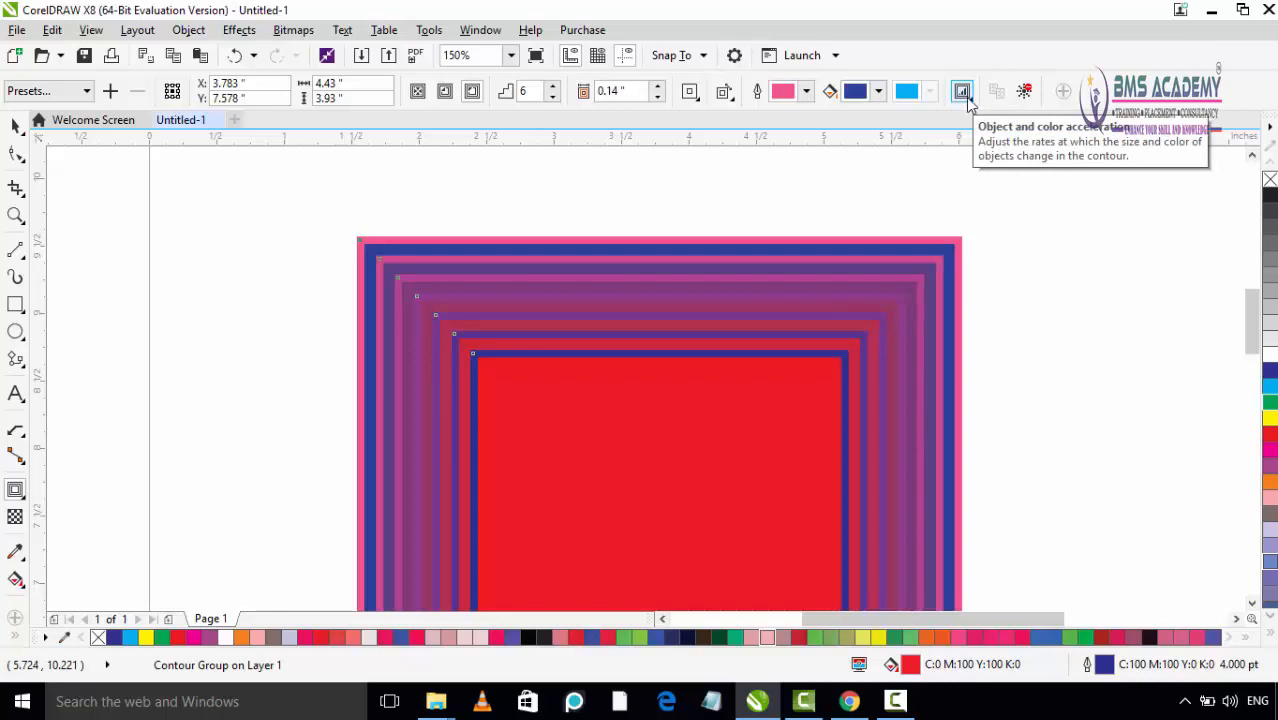
{"action": "left_click", "coordinate": [962, 92]}
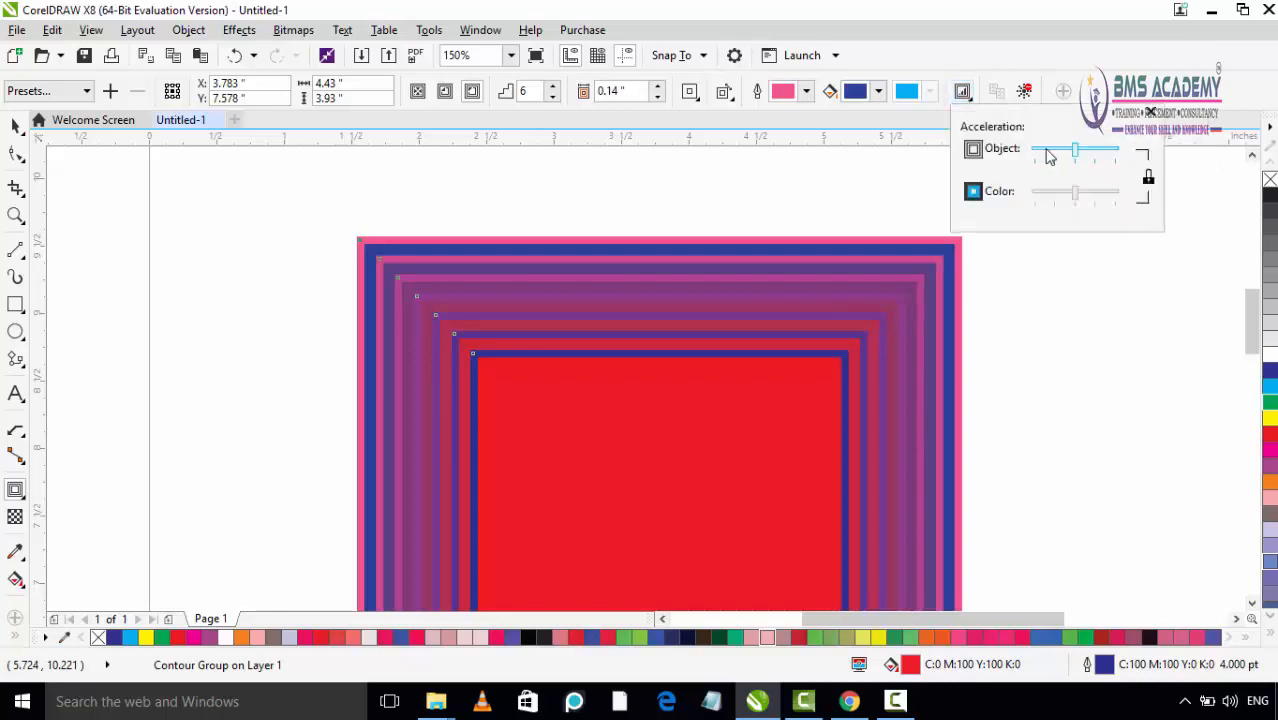
{"action": "mouse_move", "coordinate": [1048, 156]}
{"action": "left_mouse_down"}
{"action": "mouse_move", "coordinate": [1101, 151]}
{"action": "mouse_move", "coordinate": [1065, 151]}
{"action": "left_mouse_up"}
{"action": "left_click_drag", "start_coordinate": [1067, 195], "coordinate": [1106, 195]}
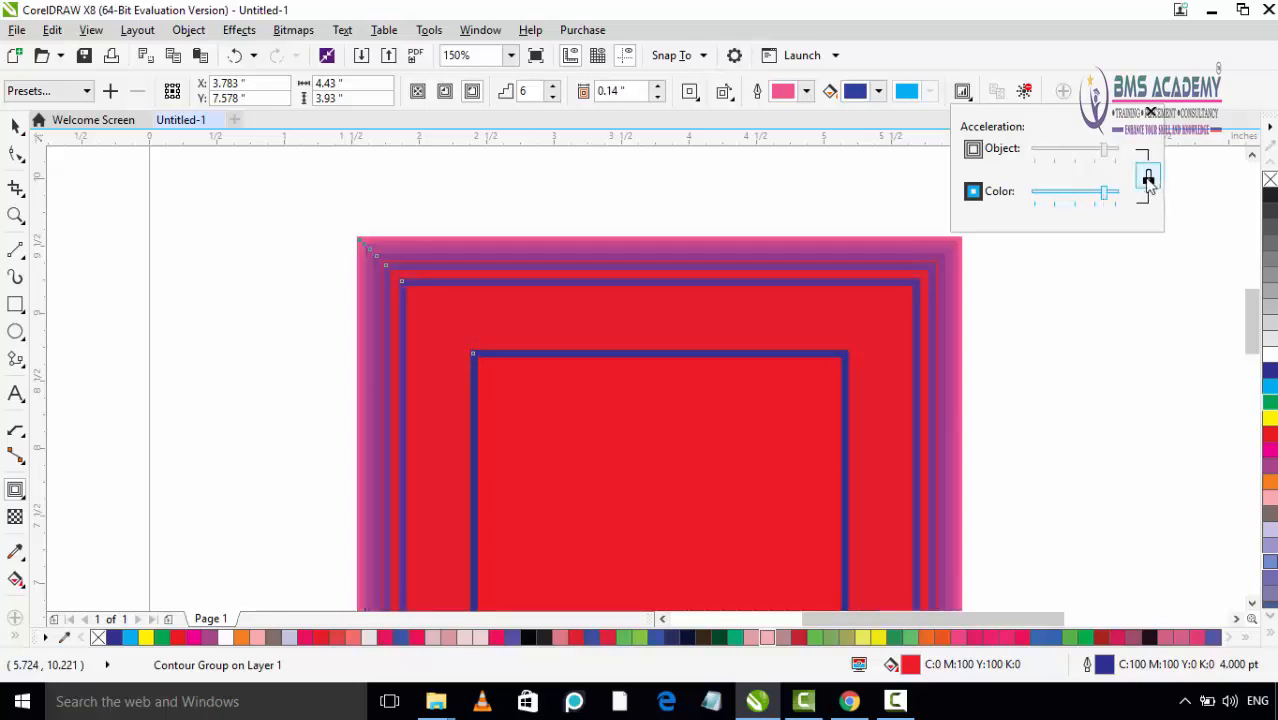
Step: Lower the contour's linked object and color acceleration to slightly below the midpoint
{"action": "left_click", "coordinate": [1148, 178]}
{"action": "left_click_drag", "start_coordinate": [1099, 197], "coordinate": [1068, 197]}
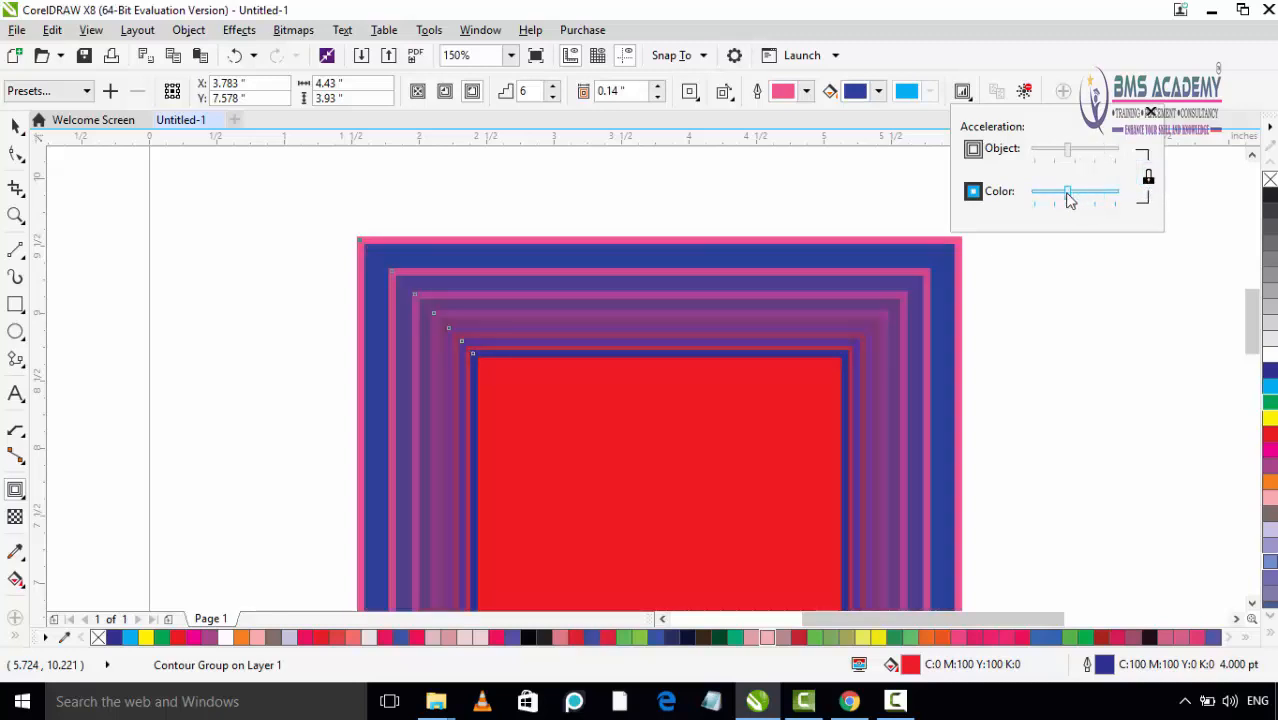
{"action": "mouse_move", "coordinate": [1068, 150]}
{"action": "left_mouse_down"}
{"action": "mouse_move", "coordinate": [1093, 157]}
{"action": "mouse_move", "coordinate": [1056, 150]}
{"action": "left_mouse_up"}
{"action": "mouse_move", "coordinate": [1068, 196]}
{"action": "left_mouse_down"}
{"action": "mouse_move", "coordinate": [1091, 196]}
{"action": "mouse_move", "coordinate": [1061, 196]}
{"action": "left_mouse_up"}
{"action": "mouse_move", "coordinate": [1058, 152]}
{"action": "left_mouse_down"}
{"action": "mouse_move", "coordinate": [1071, 150]}
{"action": "mouse_move", "coordinate": [1068, 192]}
{"action": "mouse_move", "coordinate": [1074, 154]}
{"action": "mouse_move", "coordinate": [1089, 155]}
{"action": "mouse_move", "coordinate": [1075, 160]}
{"action": "left_mouse_up"}
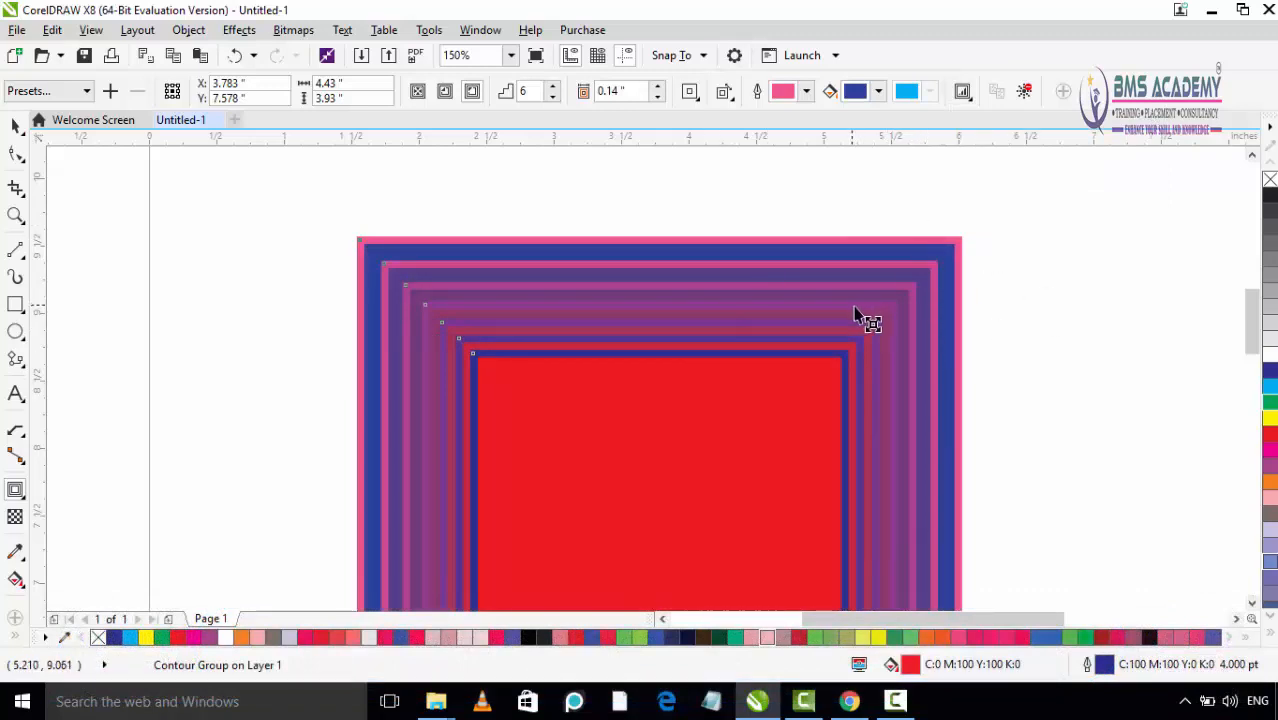
Step: Clear the contour from the red rectangle
{"action": "left_click", "coordinate": [1025, 93]}
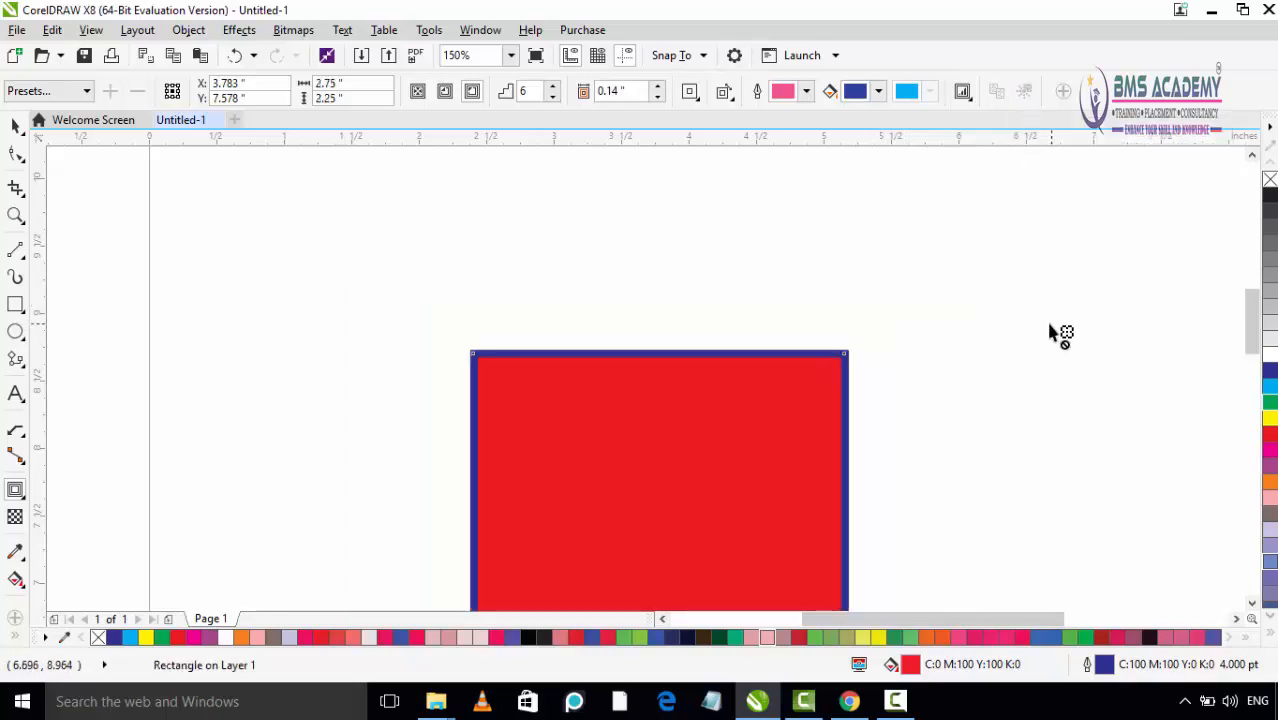
Step: Apply an outside contour with 6 steps and an offset of about 0.018 inch to the ISHTWORLD.COM text
{"action": "scroll", "coordinate": [1021, 405], "scroll_direction": "down", "scroll_amount": 2}
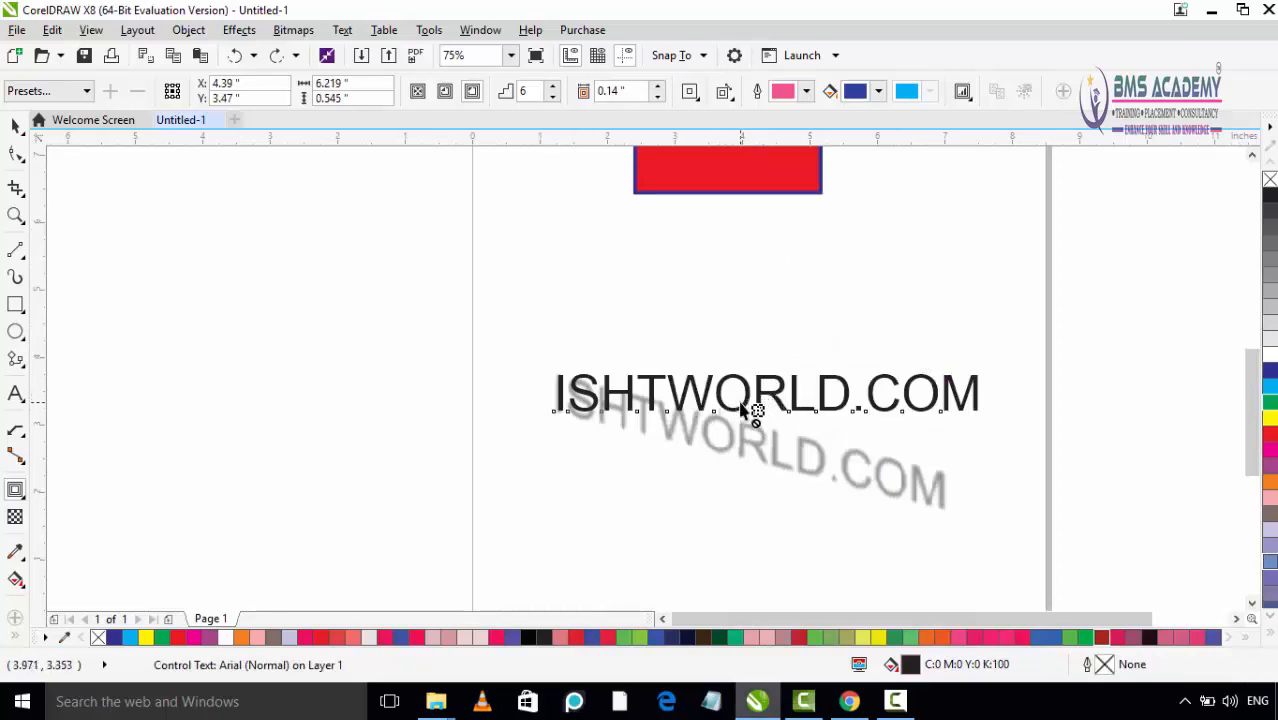
{"action": "left_click_drag", "start_coordinate": [746, 414], "coordinate": [741, 410]}
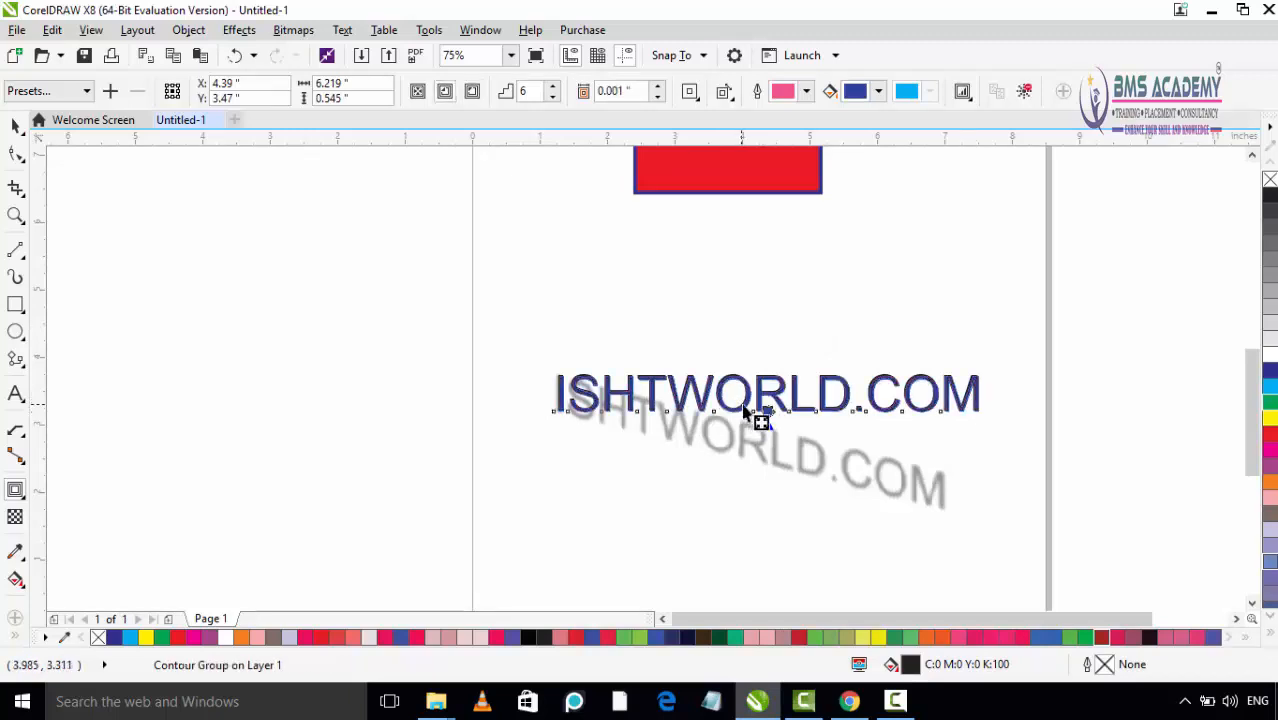
{"action": "left_click_drag", "start_coordinate": [746, 416], "coordinate": [755, 423]}
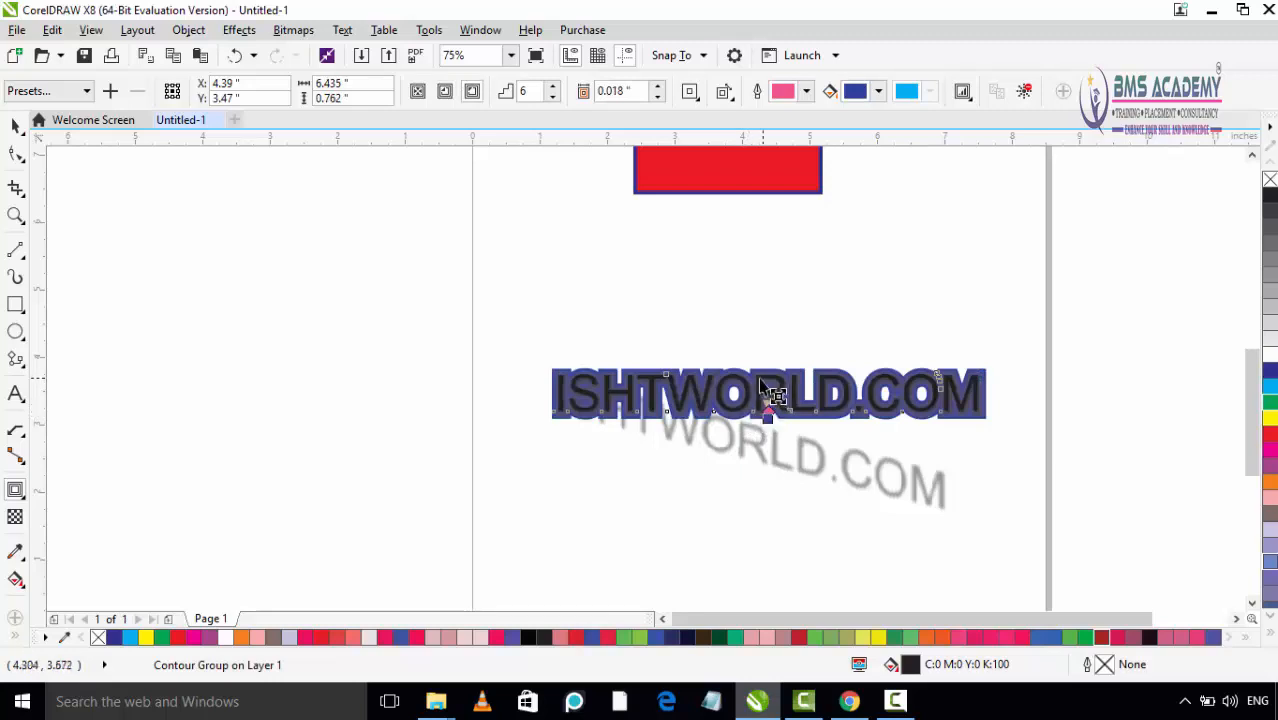
Step: Reduce the text's contour to 1 step and raise it back up to 5 steps
{"action": "scroll", "coordinate": [741, 386], "scroll_direction": "up", "scroll_amount": 1}
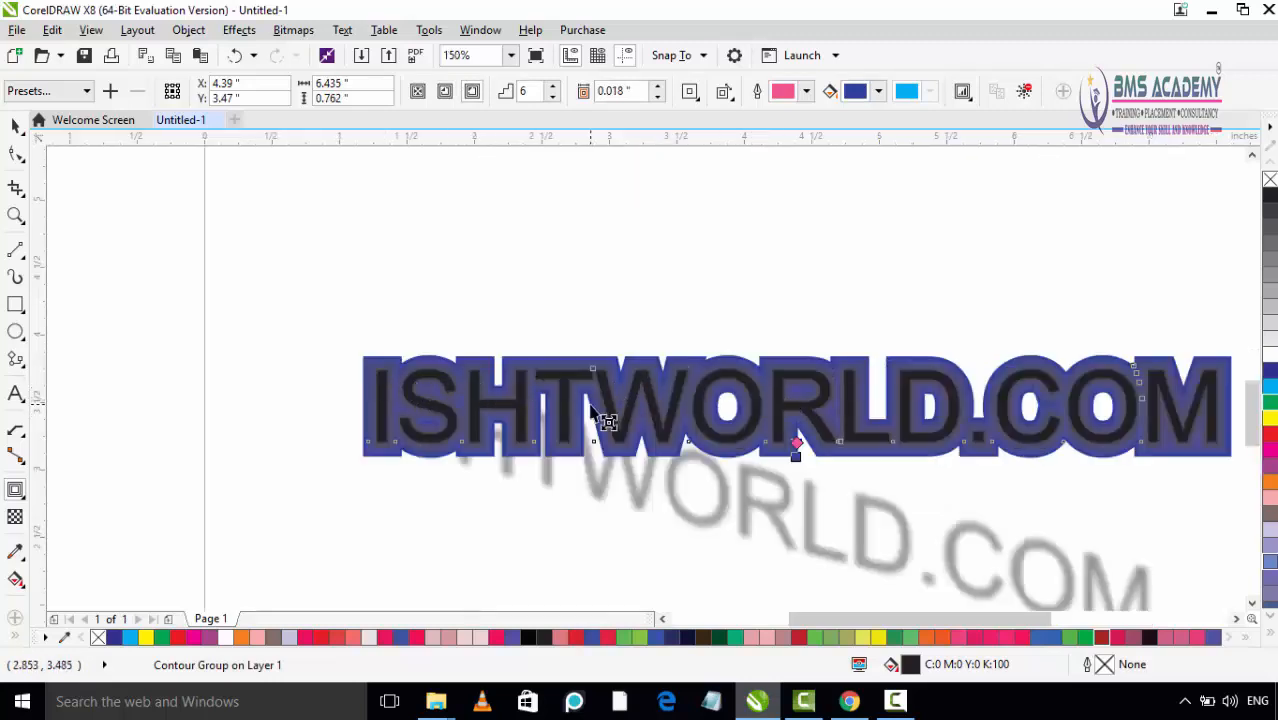
{"action": "left_click", "coordinate": [552, 96]}
{"action": "left_click", "coordinate": [552, 96]}
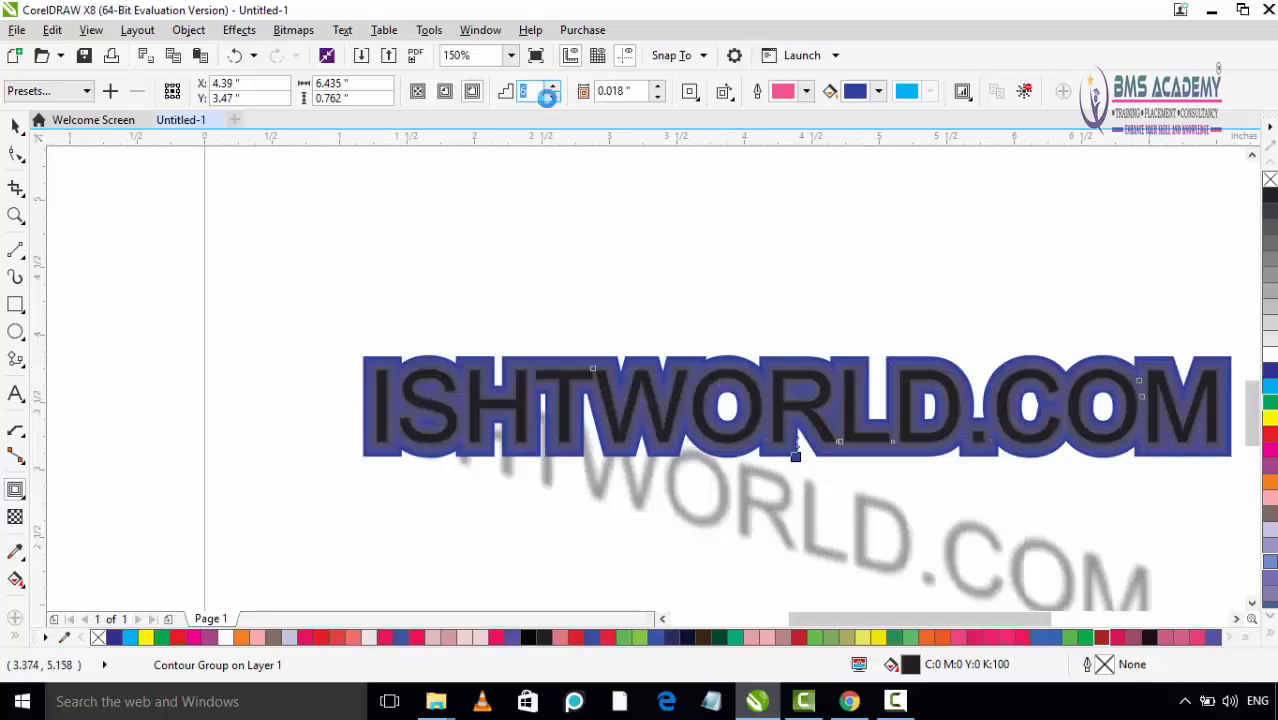
{"action": "left_click", "coordinate": [551, 97]}
{"action": "left_click", "coordinate": [551, 97]}
{"action": "left_click", "coordinate": [551, 97]}
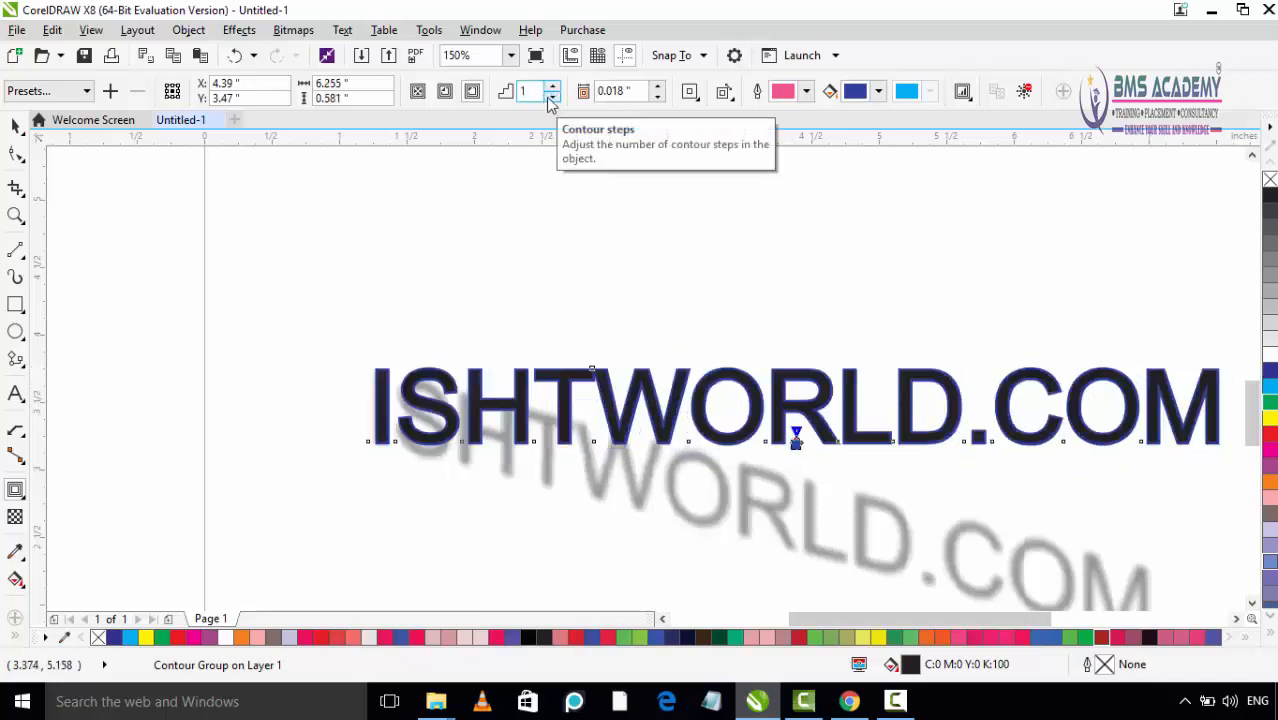
{"action": "left_click", "coordinate": [552, 87]}
{"action": "left_click", "coordinate": [552, 87]}
{"action": "left_click", "coordinate": [552, 87]}
{"action": "left_click", "coordinate": [552, 87]}
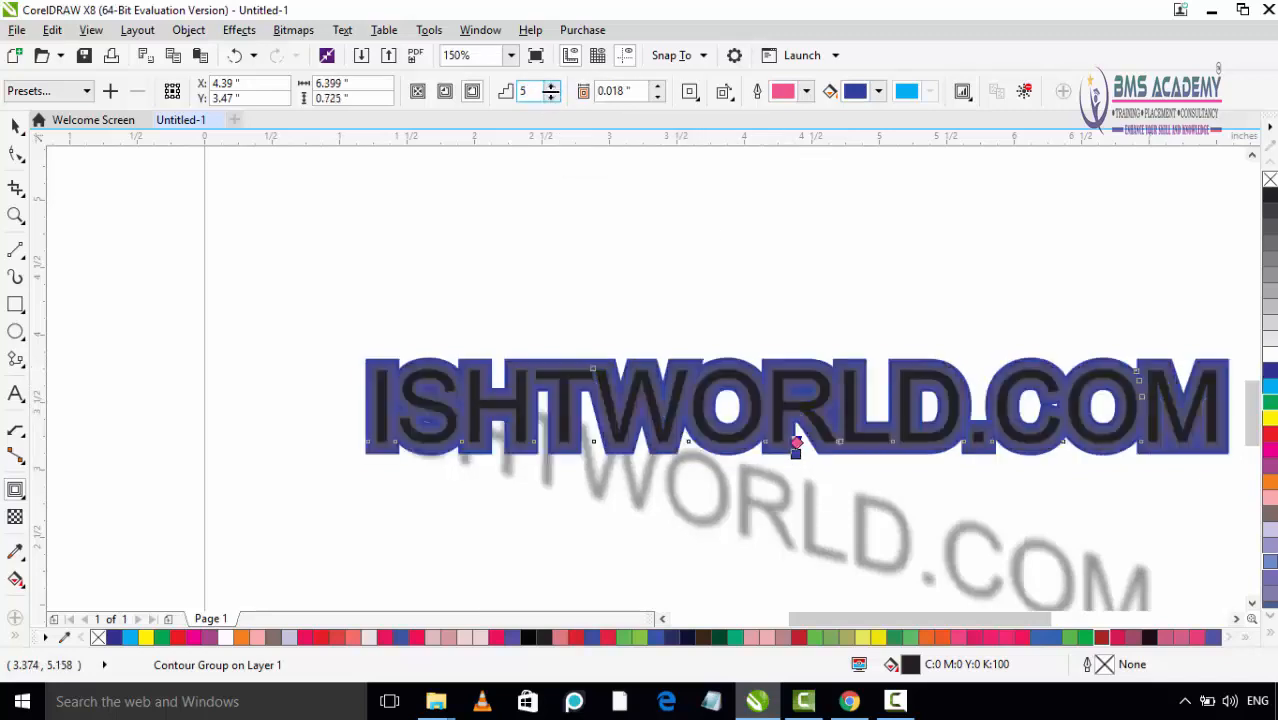